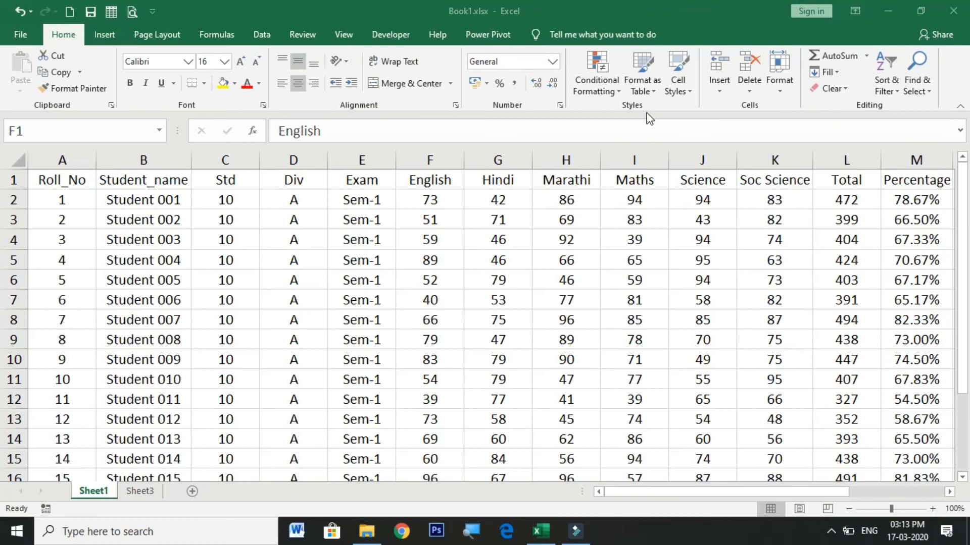
pyautogui.click(432, 181)
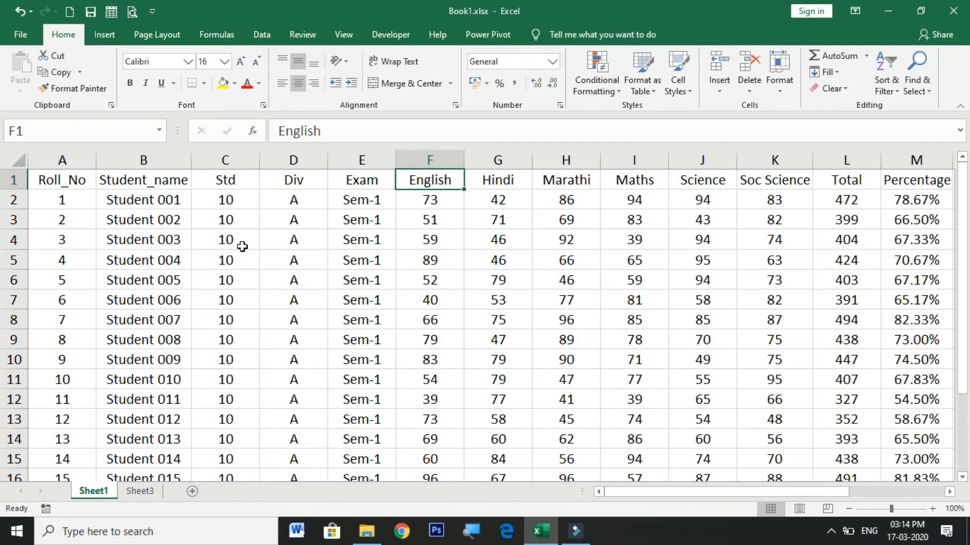
pyautogui.click(241, 245)
pyautogui.moveTo(56, 179); pyautogui.dragTo(909, 489)
pyautogui.click(707, 341)
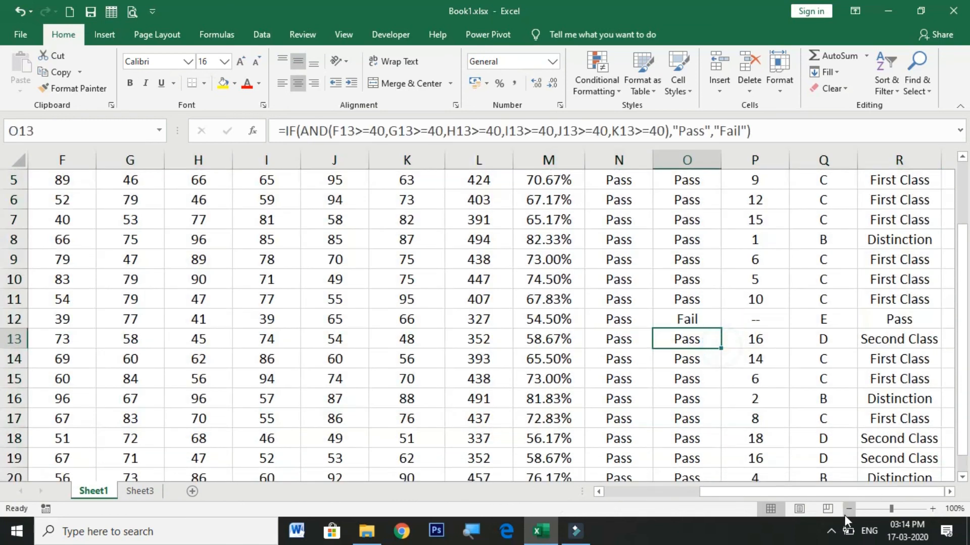
pyautogui.moveTo(803, 500); pyautogui.dragTo(695, 497)
pyautogui.scroll(2, 465, 365)
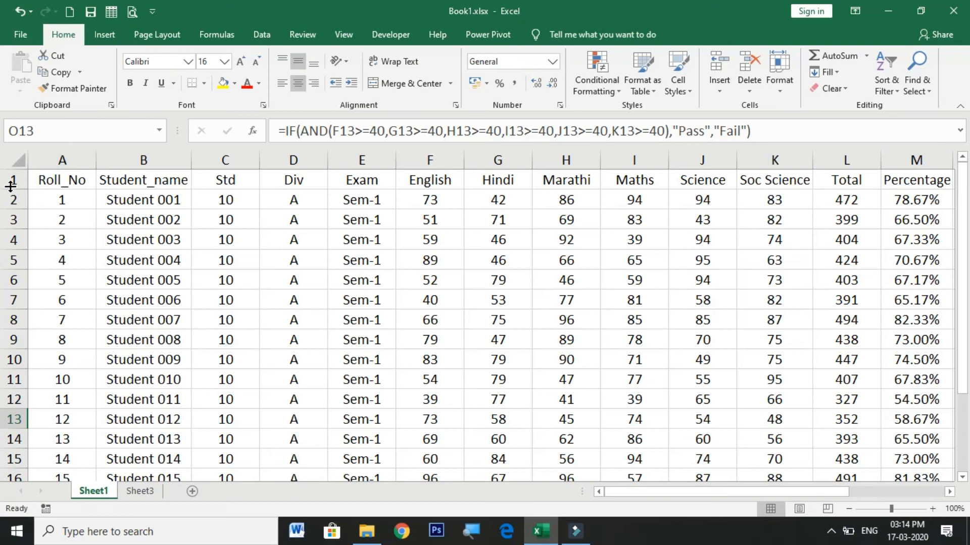
# Step: Format the student marks range A1:R20 as a table with headers, using the orange Light style with a solid header row
pyautogui.click(47, 181)
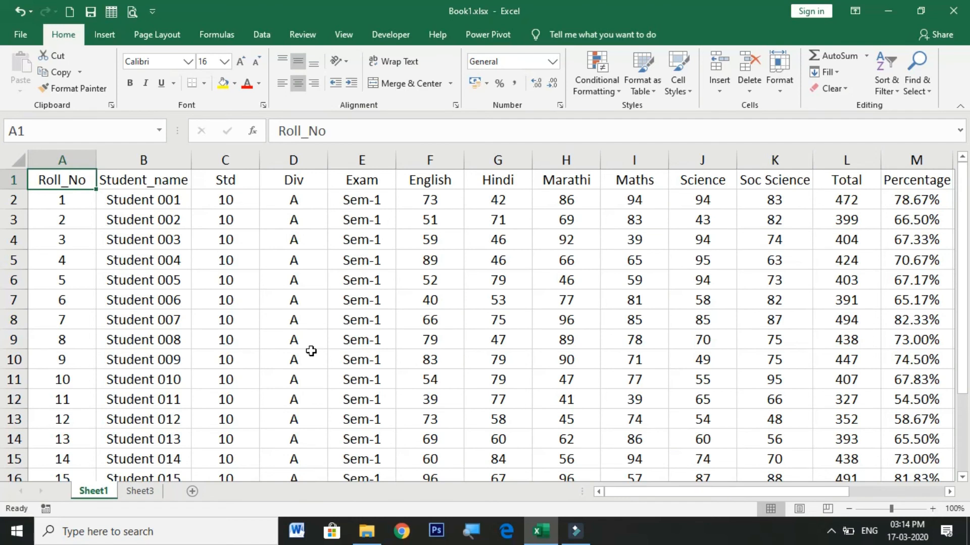
pyautogui.hotkey('ctrl', 'shift', 'End')
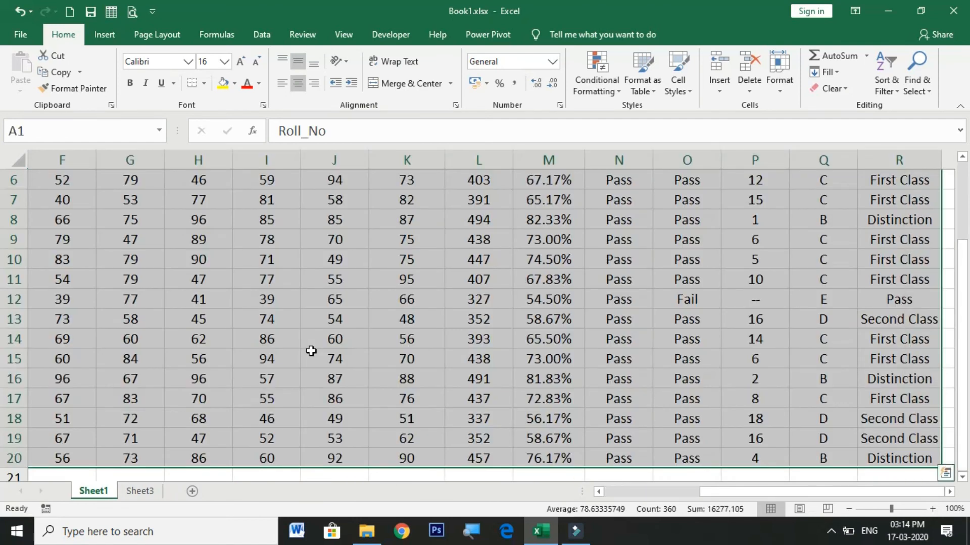
pyautogui.scroll(2, 310, 350)
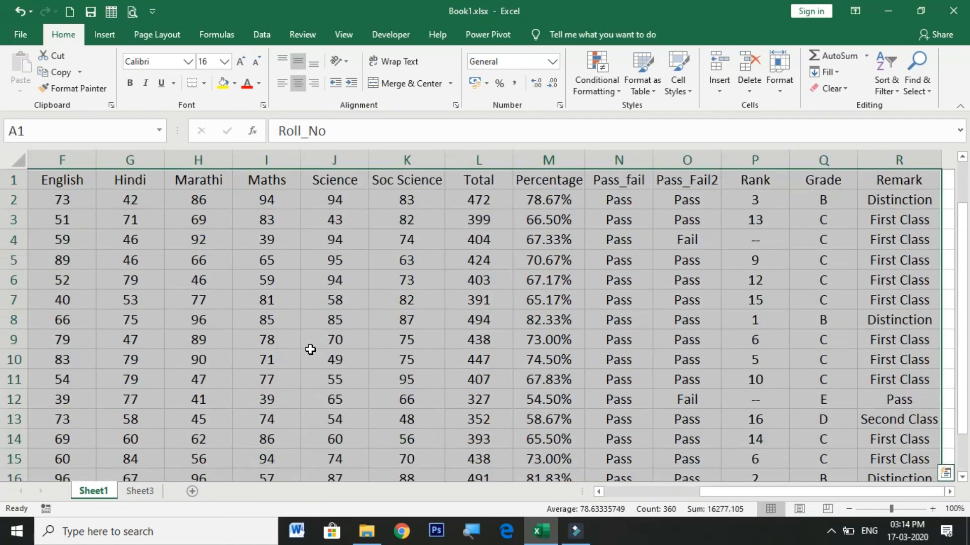
pyautogui.scroll(-3, 562, 396)
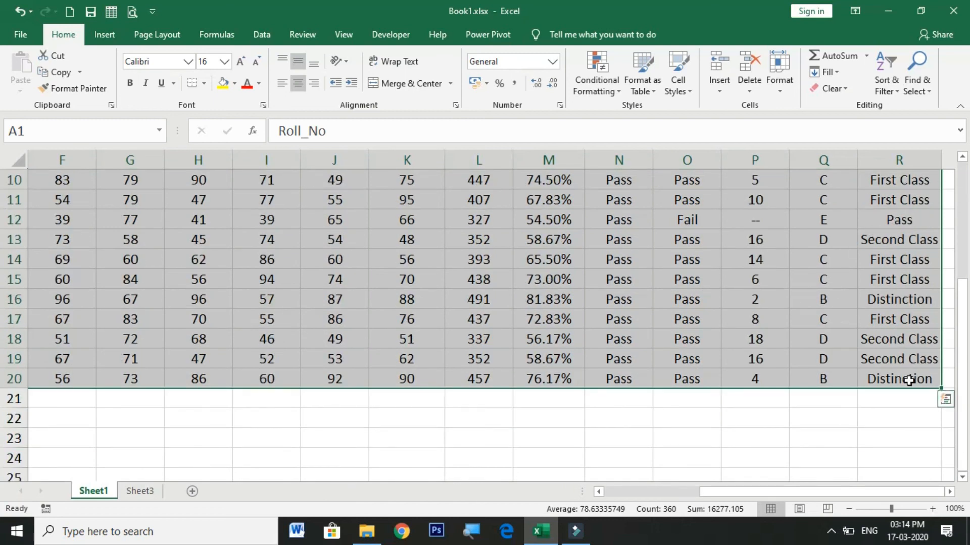
pyautogui.scroll(3, 593, 339)
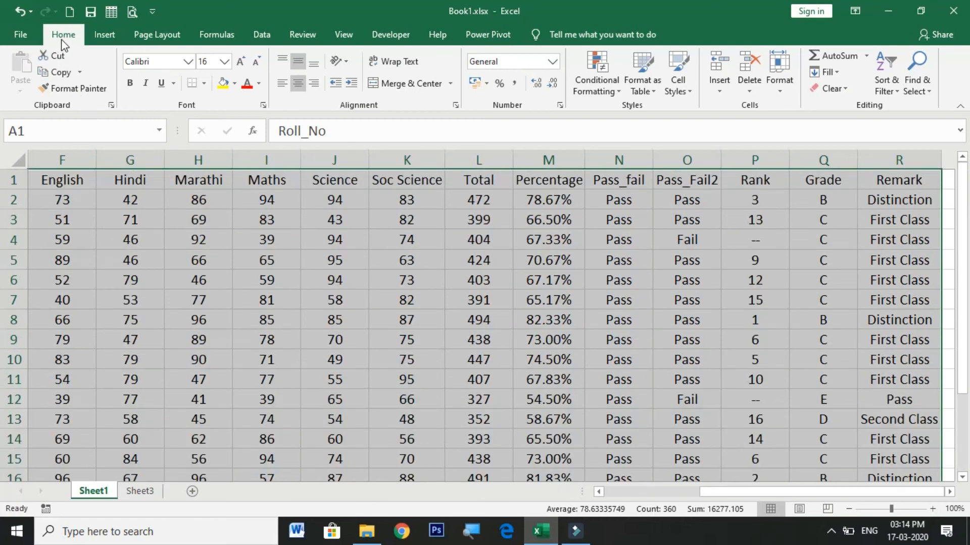
pyautogui.click(651, 95)
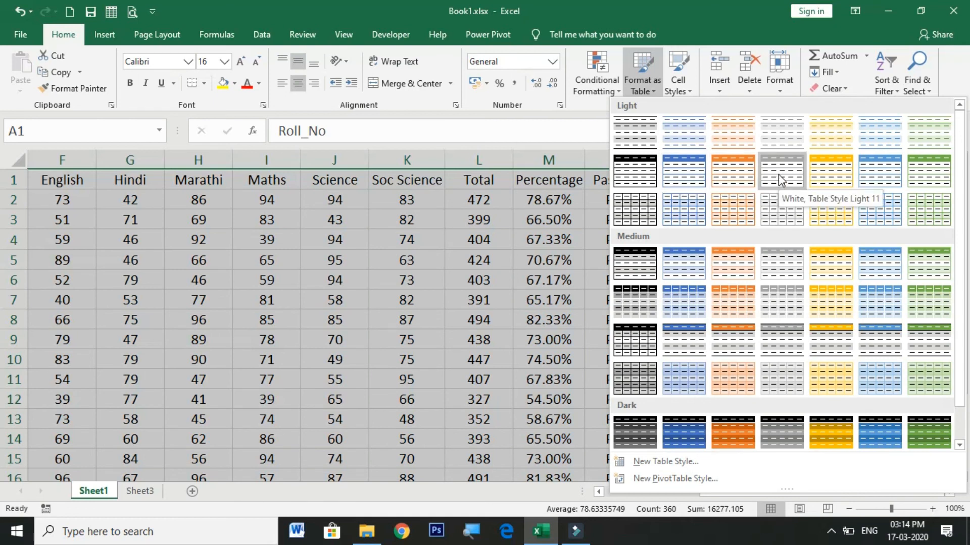
pyautogui.click(752, 171)
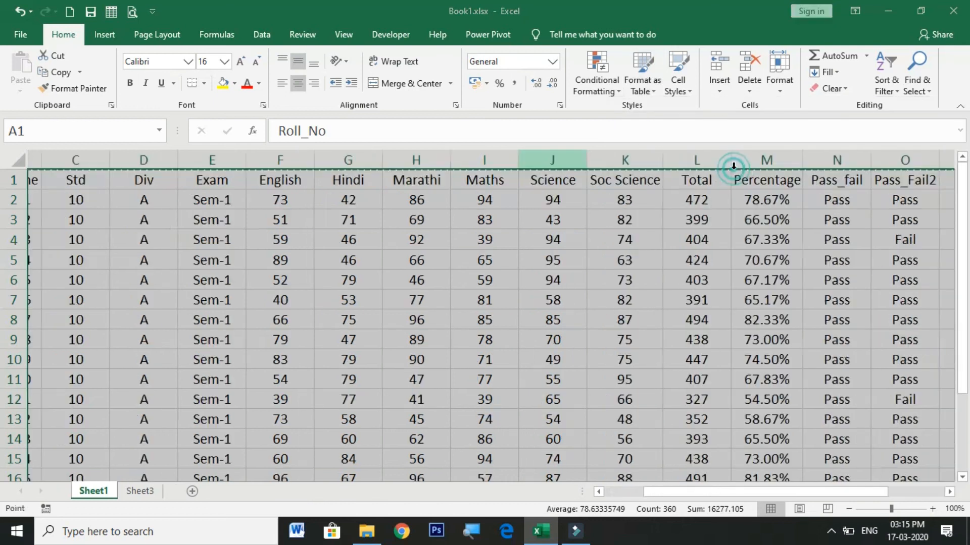
pyautogui.moveTo(282, 144); pyautogui.dragTo(704, 229)
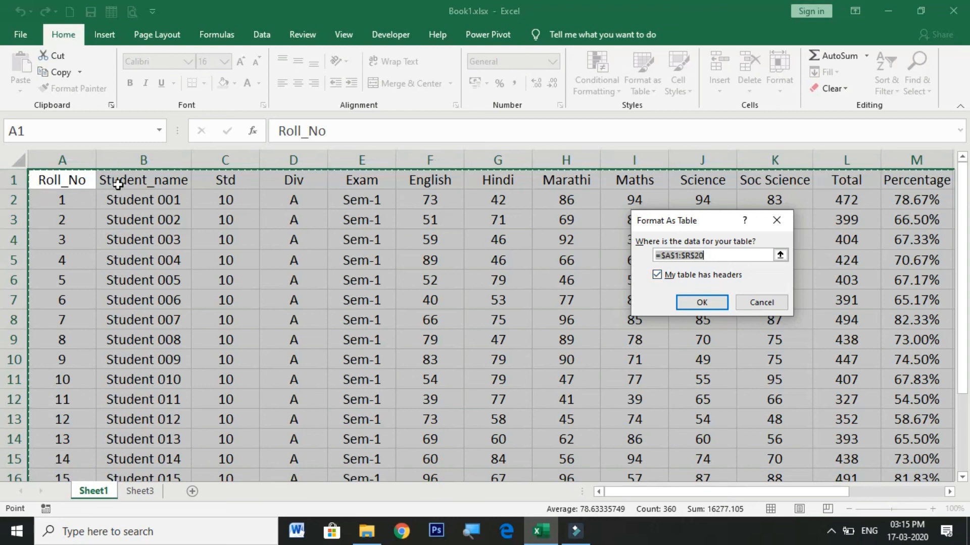
pyautogui.click(702, 302)
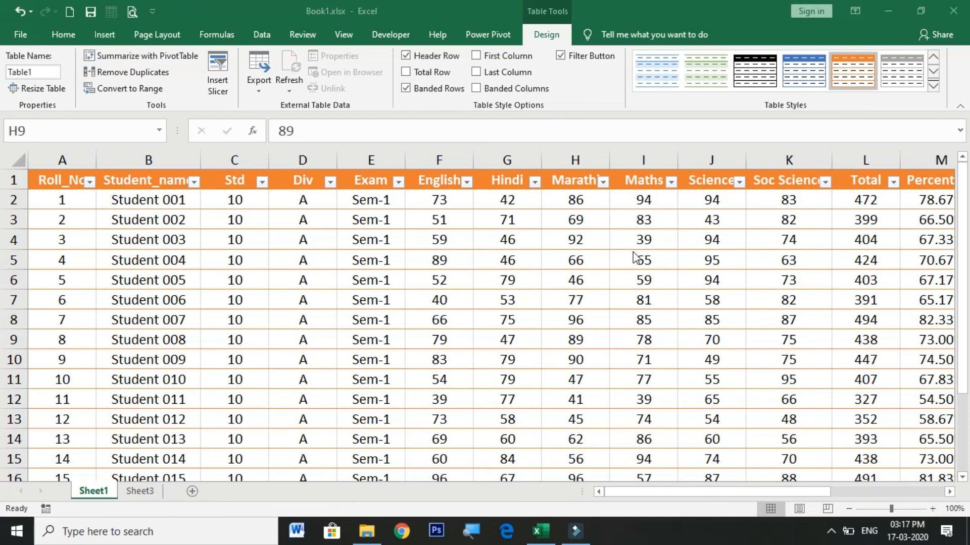
pyautogui.scroll(-1, 632, 260)
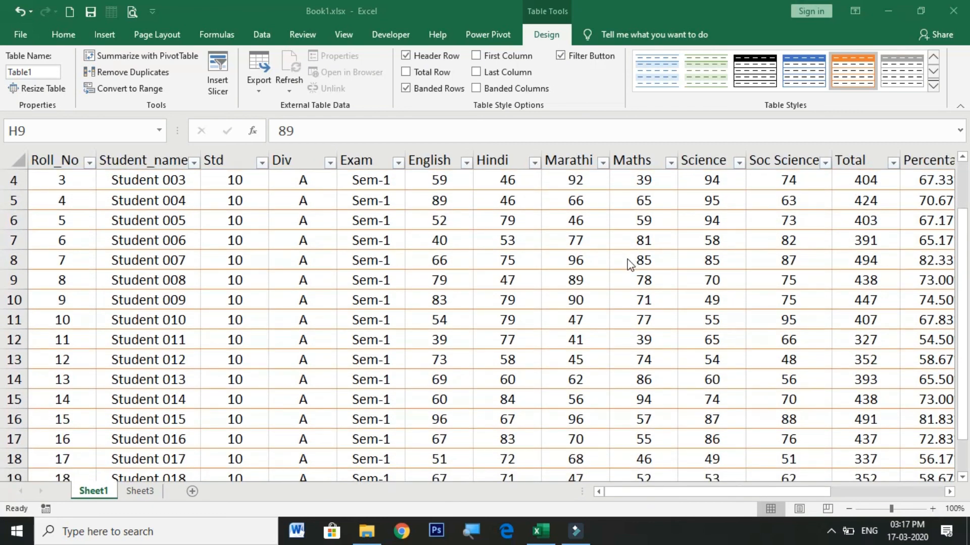
pyautogui.scroll(1, 622, 258)
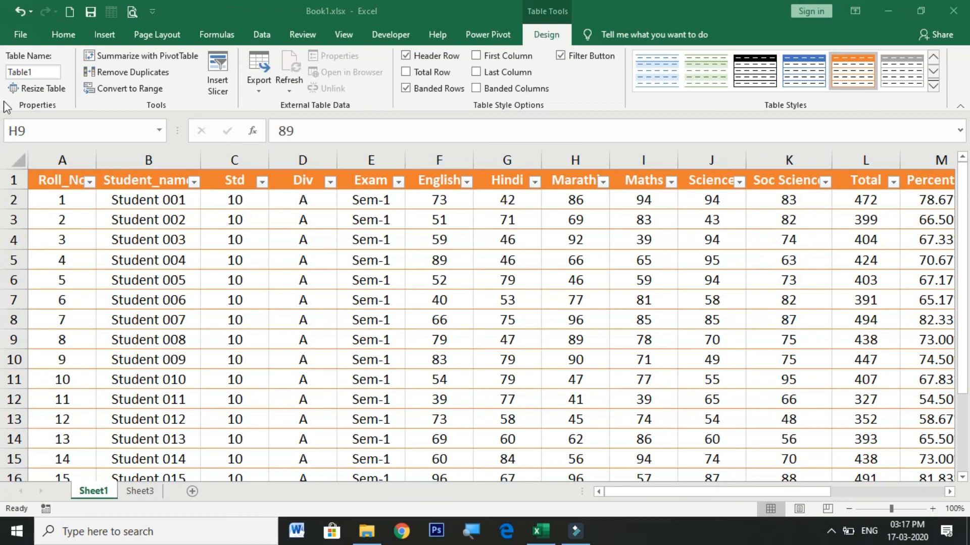
pyautogui.click(38, 75)
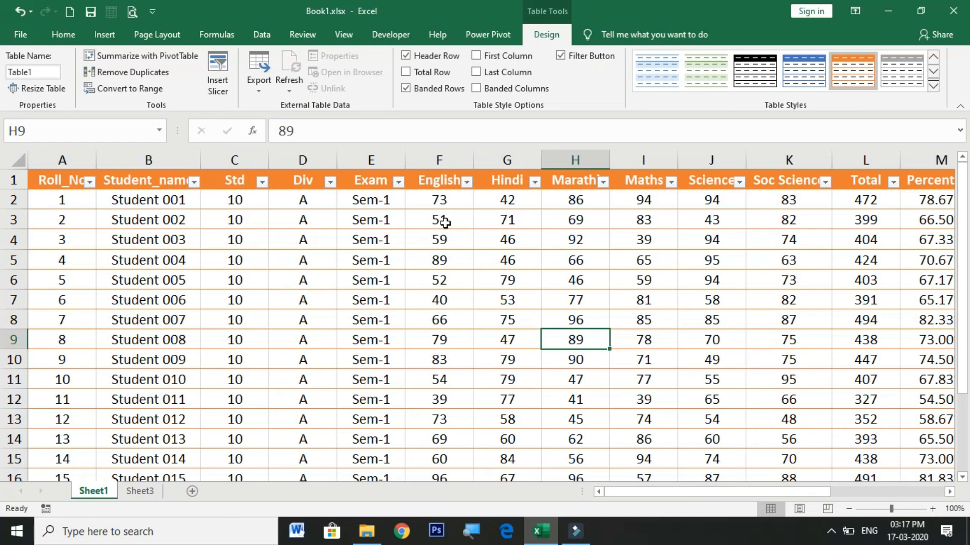
pyautogui.scroll(-1, 454, 230)
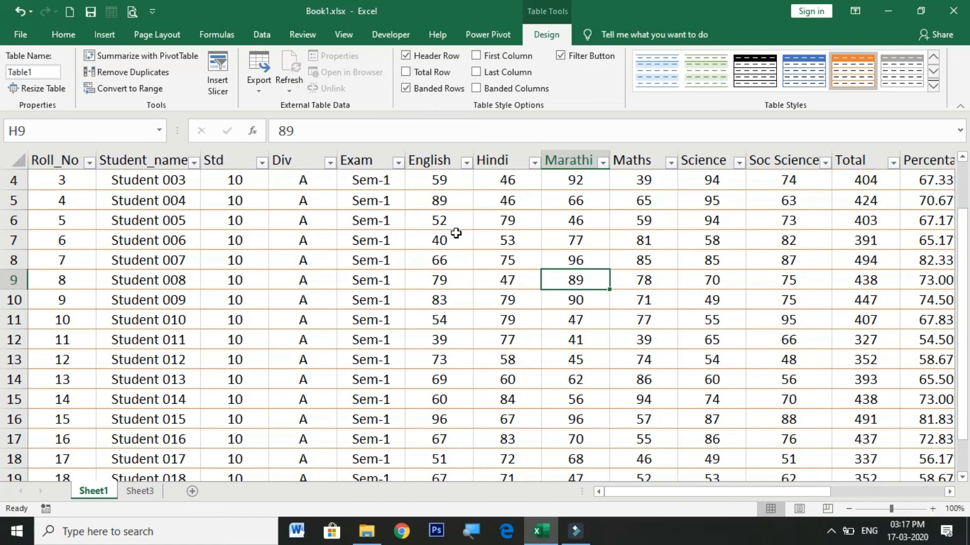
pyautogui.scroll(1, 454, 229)
pyautogui.click(31, 73)
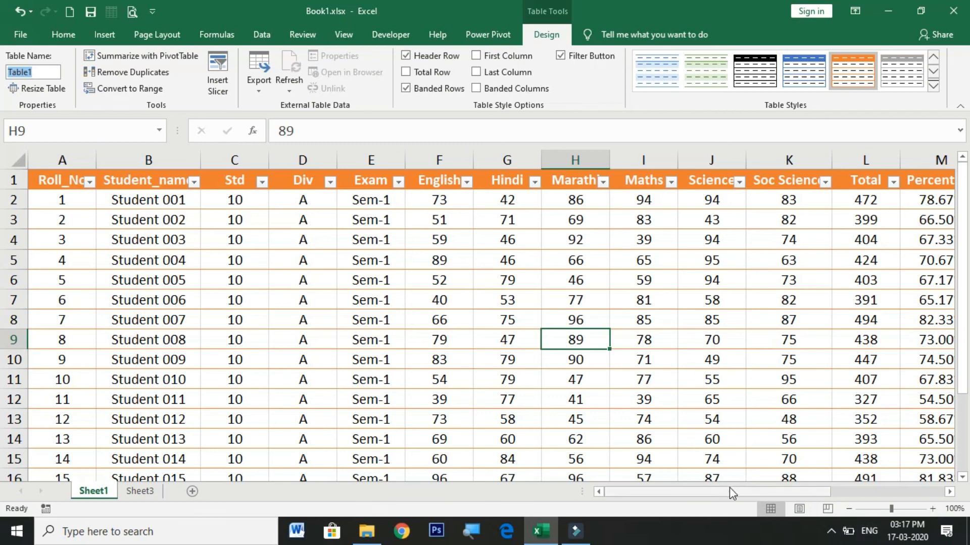
# Step: Clear the data cells of the Total, Percentage and Pass_fail columns, keeping their headers
pyautogui.hscroll(5, 722, 498)
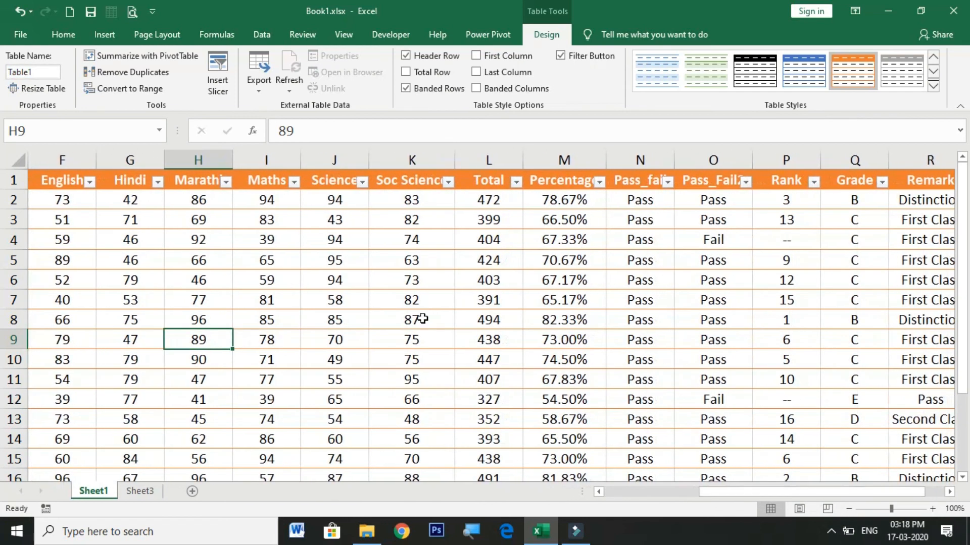
pyautogui.moveTo(493, 201); pyautogui.dragTo(644, 445)
pyautogui.press('Delete')
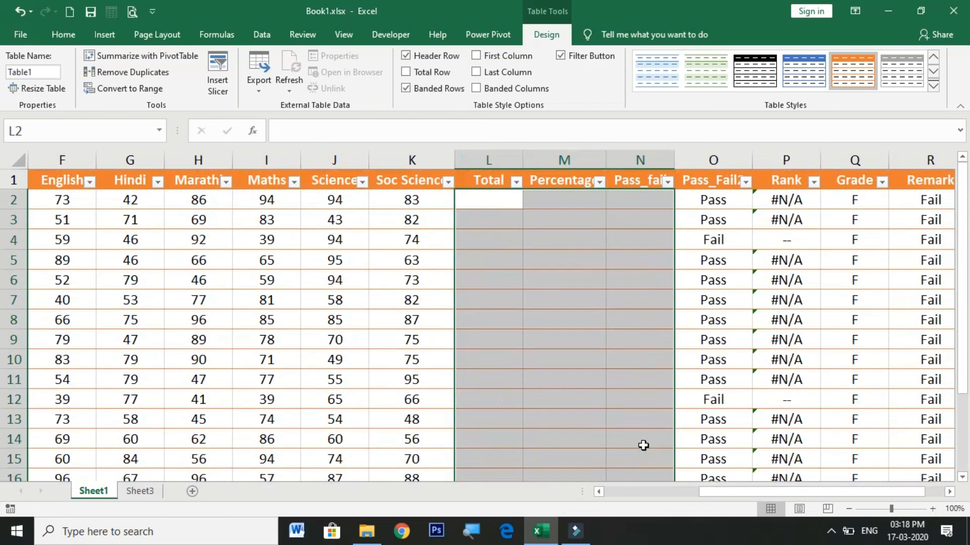
pyautogui.click(561, 261)
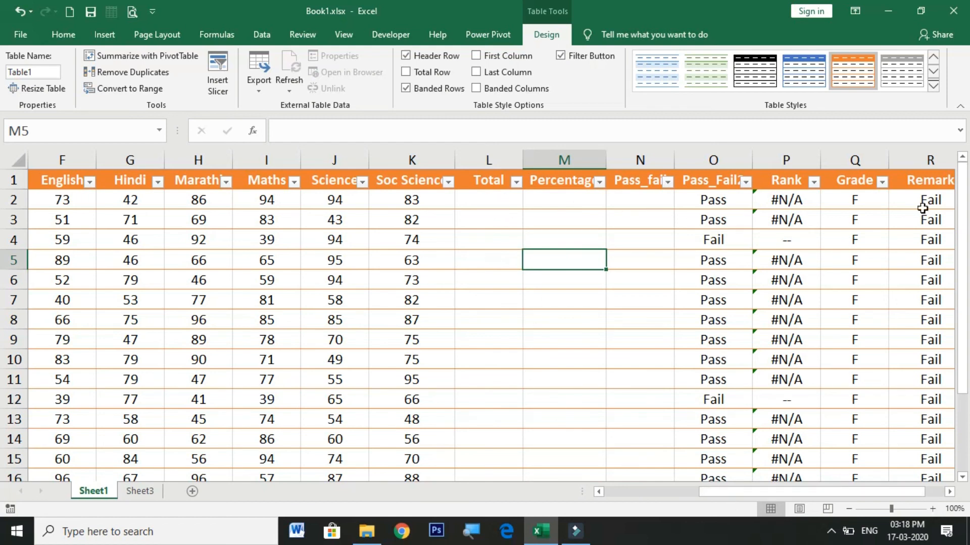
# Step: Enter a SUM formula in the first Total cell, L2, that references the row's English mark
pyautogui.moveTo(801, 496)
pyautogui.mouseDown()
pyautogui.moveTo(860, 495)
pyautogui.moveTo(729, 483)
pyautogui.moveTo(792, 493)
pyautogui.mouseUp()
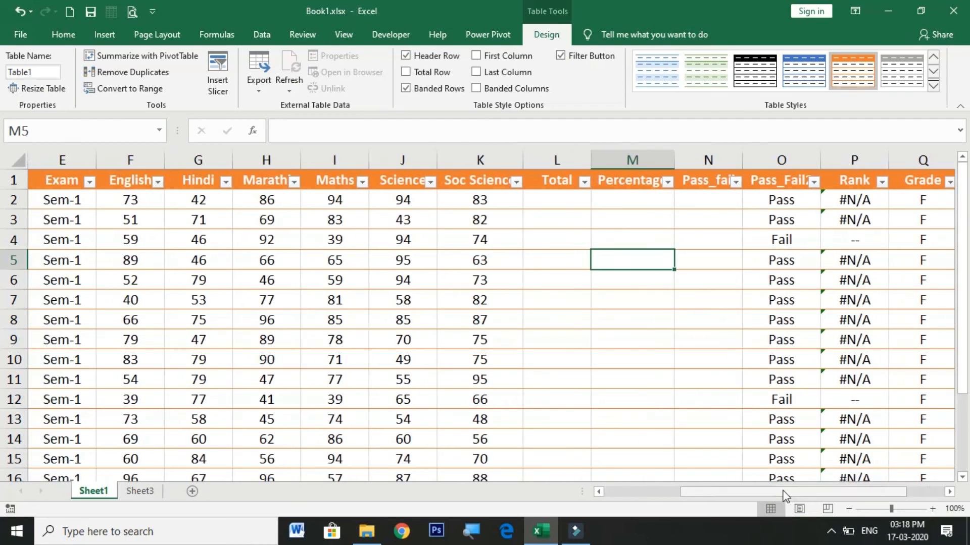
pyautogui.click(560, 200)
pyautogui.moveTo(714, 495); pyautogui.dragTo(713, 495)
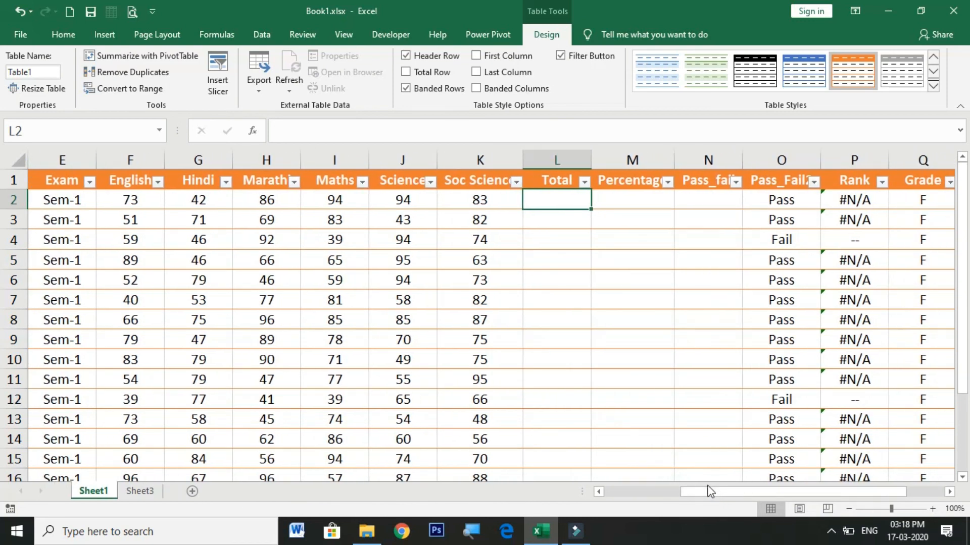
pyautogui.write('=sum')
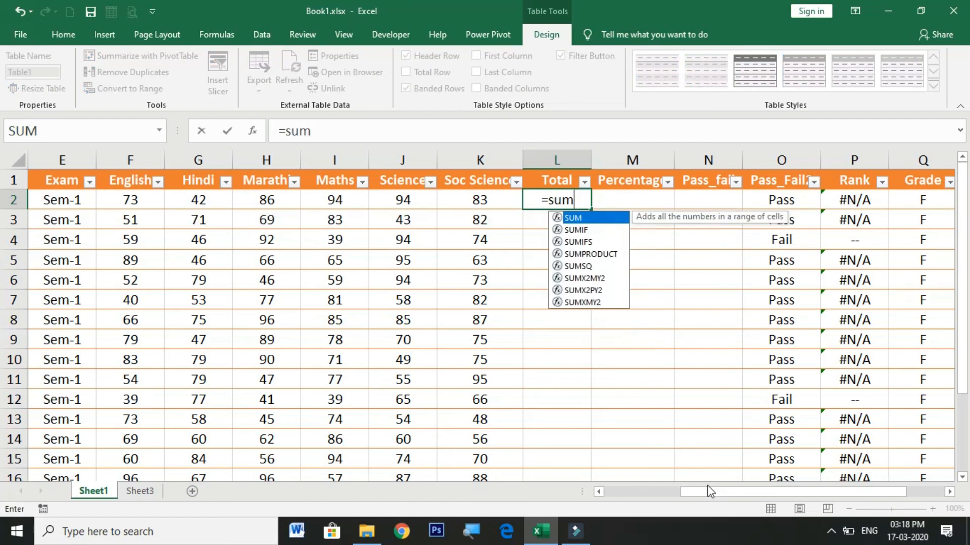
pyautogui.write('(')
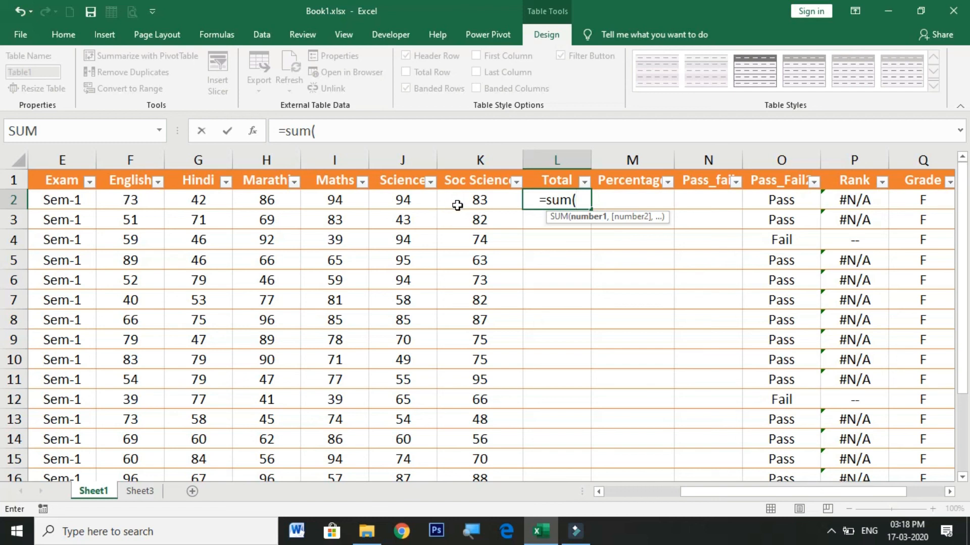
pyautogui.click(131, 202)
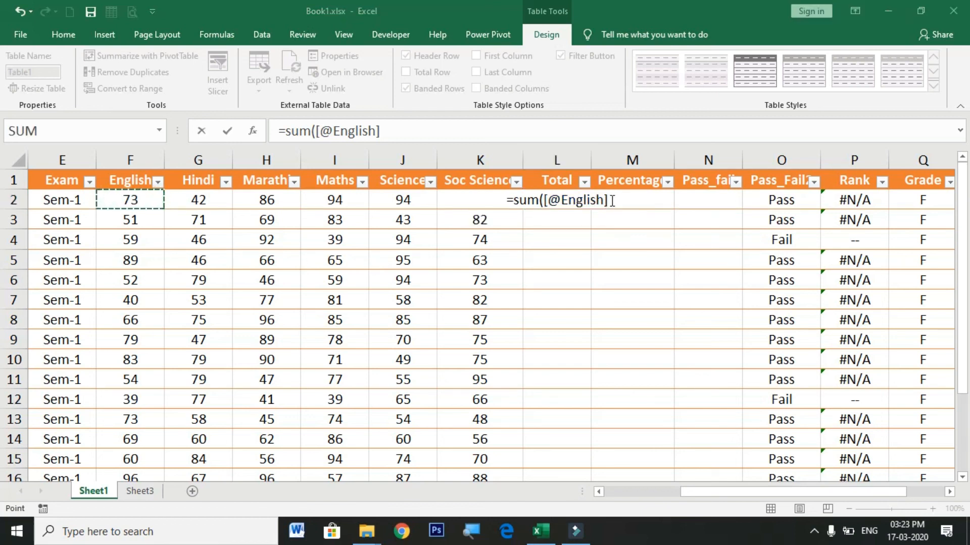
pyautogui.click(612, 200)
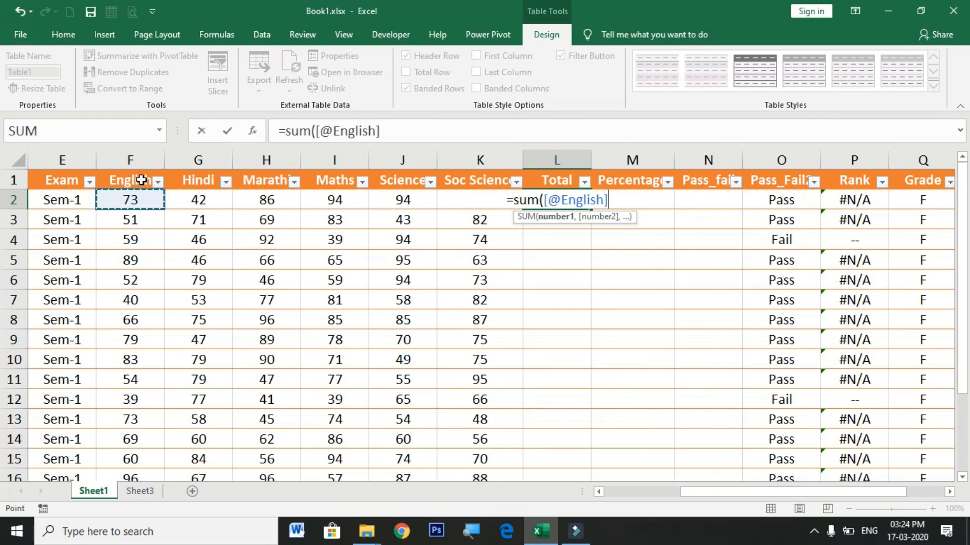
pyautogui.press('F8')
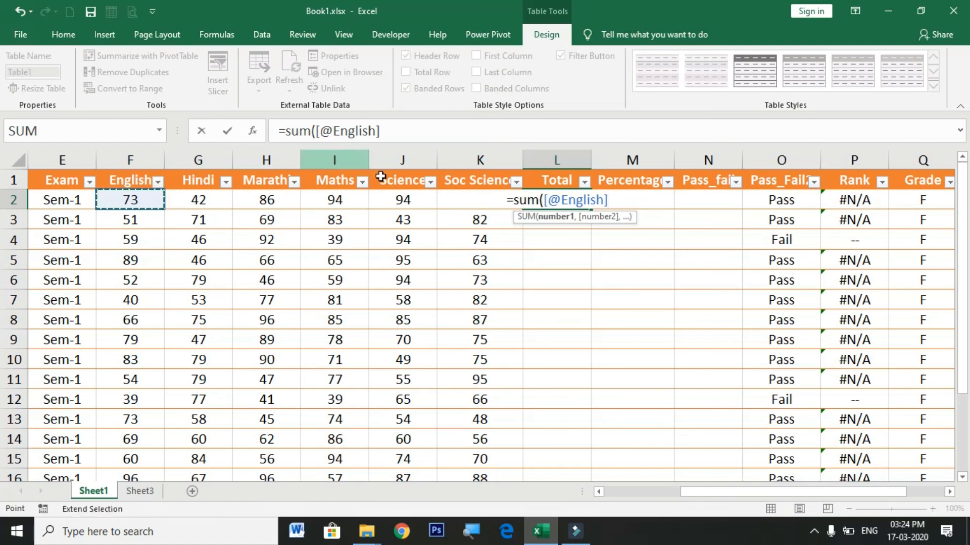
pyautogui.click(618, 202)
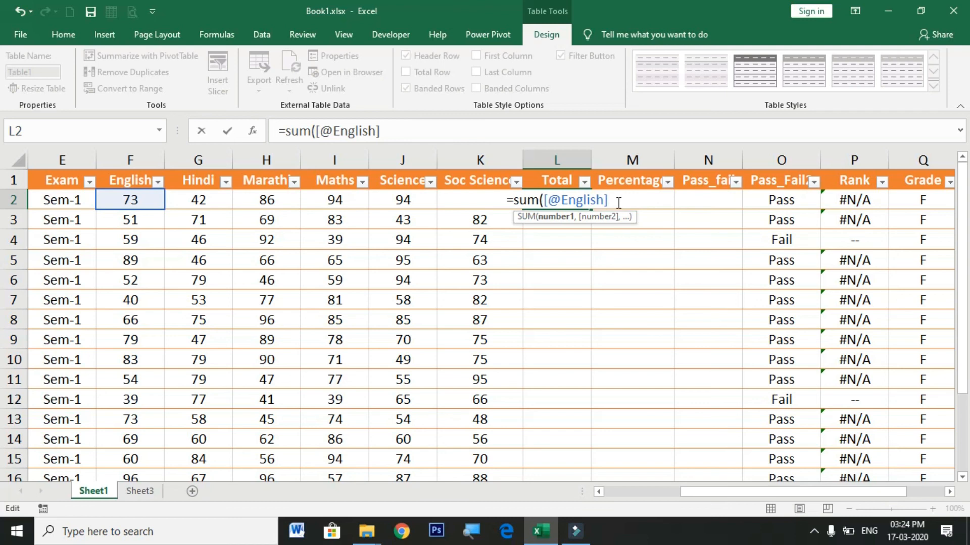
pyautogui.moveTo(130, 198); pyautogui.dragTo(455, 196)
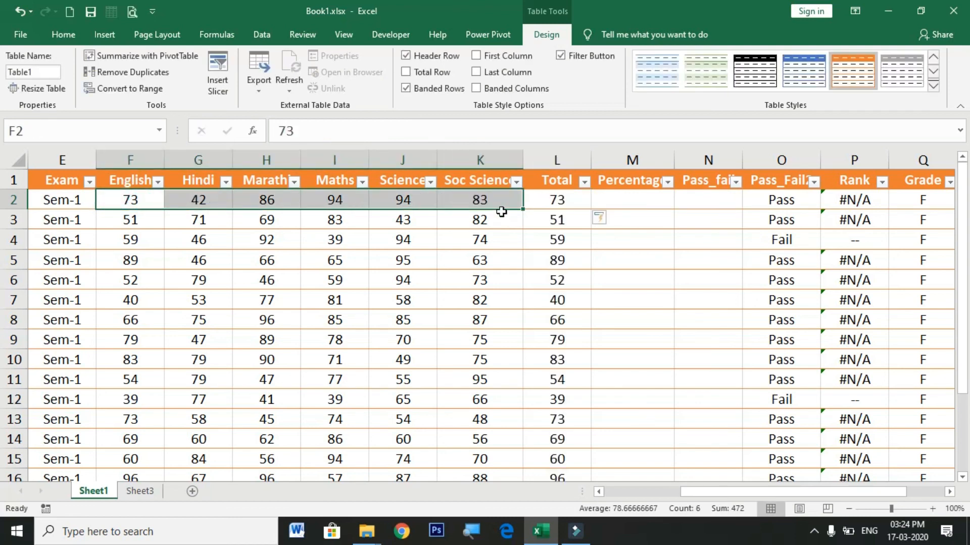
# Step: Change the SUM formula in L2 to add the row's marks from English through Soc Science
pyautogui.click(566, 201)
pyautogui.doubleClick(566, 201)
pyautogui.click(611, 200)
pyautogui.moveTo(609, 200); pyautogui.dragTo(542, 201)
pyautogui.moveTo(131, 200); pyautogui.dragTo(447, 202)
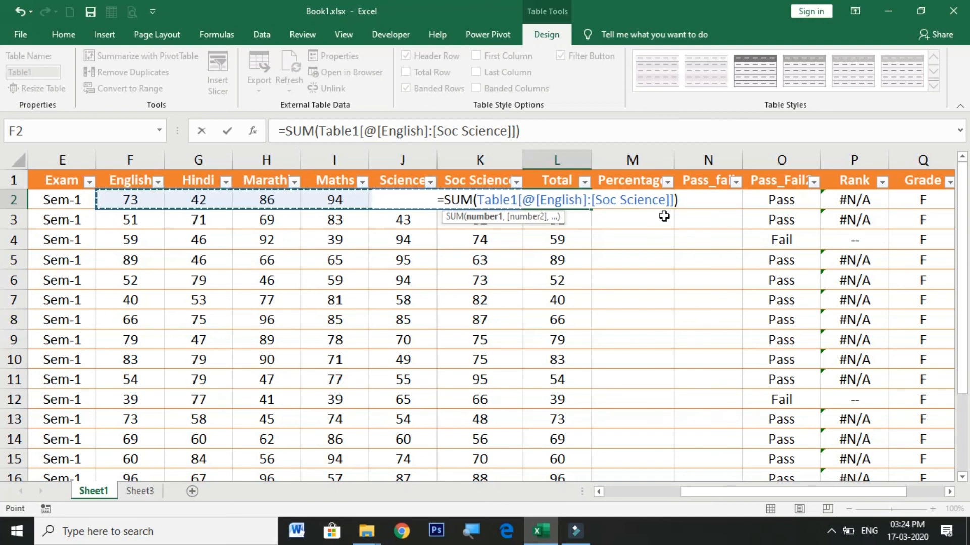
pyautogui.press('Return')
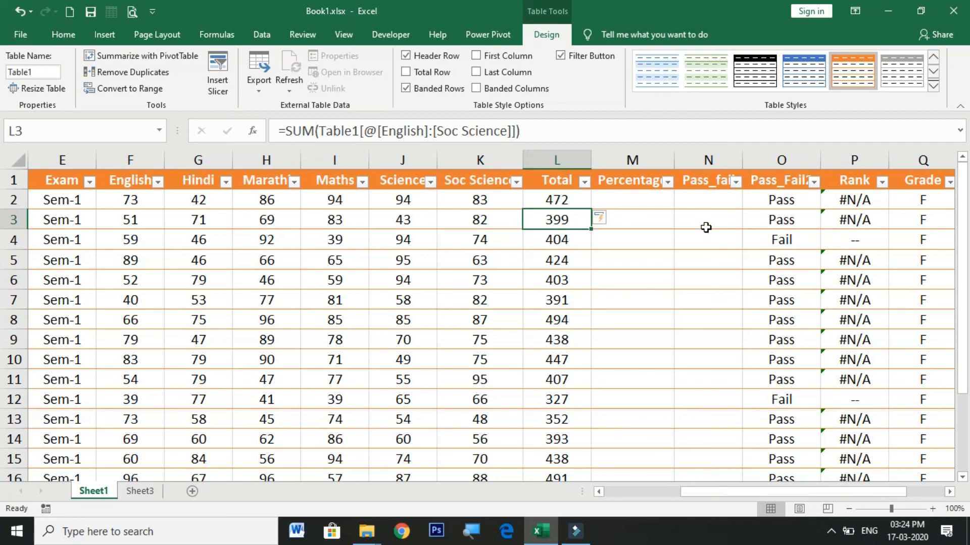
# Step: Enter a formula in the first Percentage cell, M2, that divides the row's Total by 600 using a structured reference
pyautogui.click(641, 199)
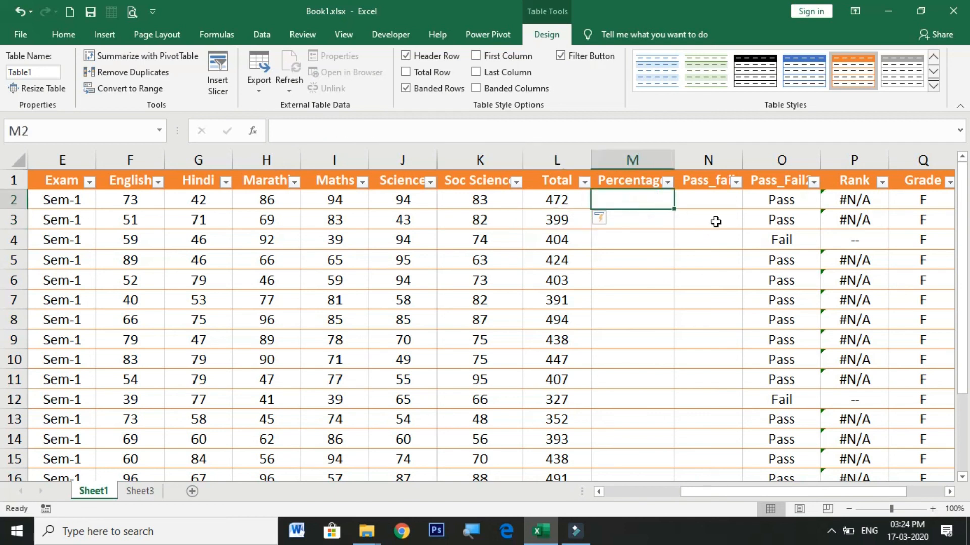
pyautogui.write('=')
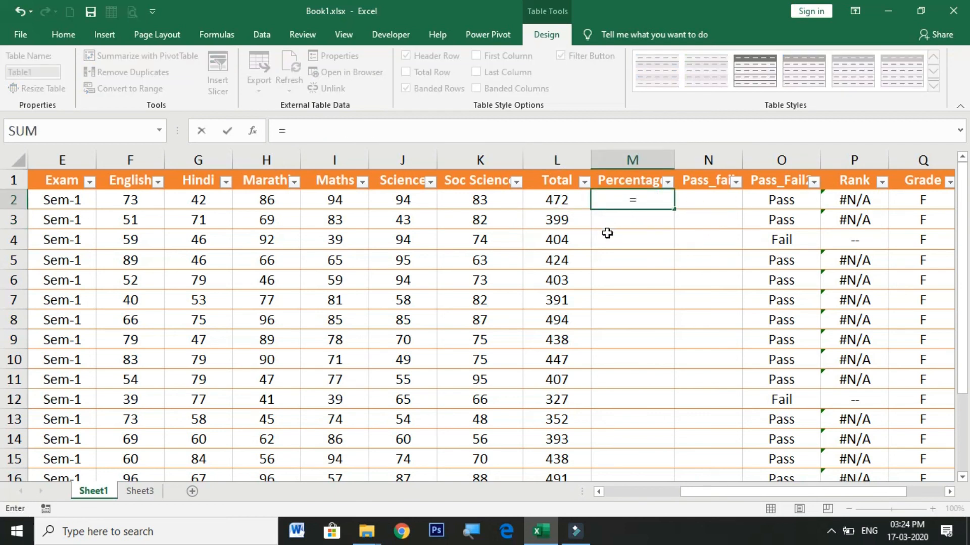
pyautogui.click(559, 205)
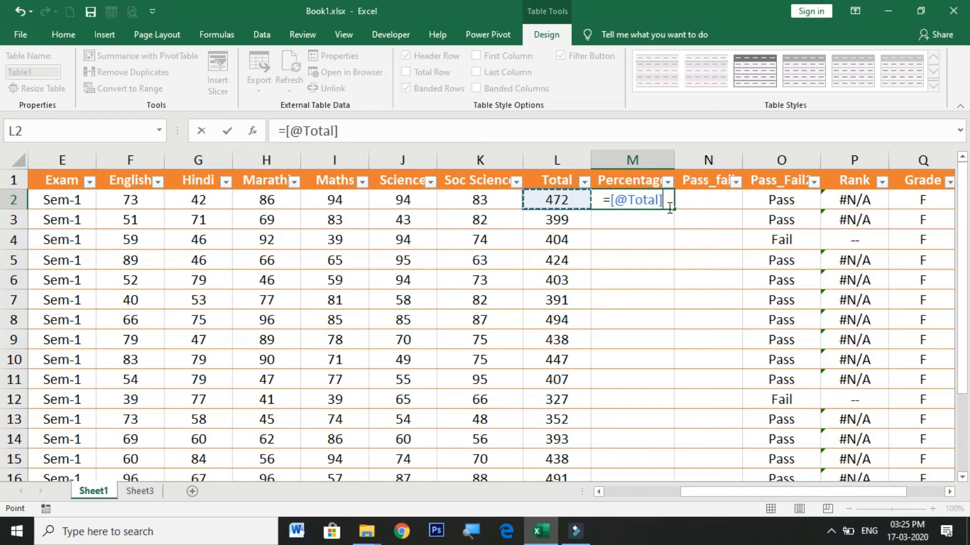
pyautogui.write('/6')
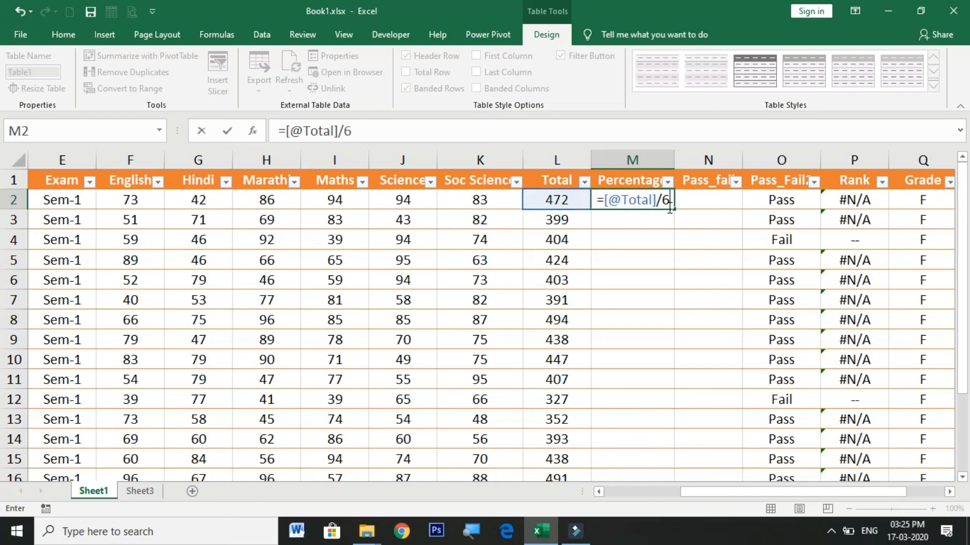
pyautogui.write('00')
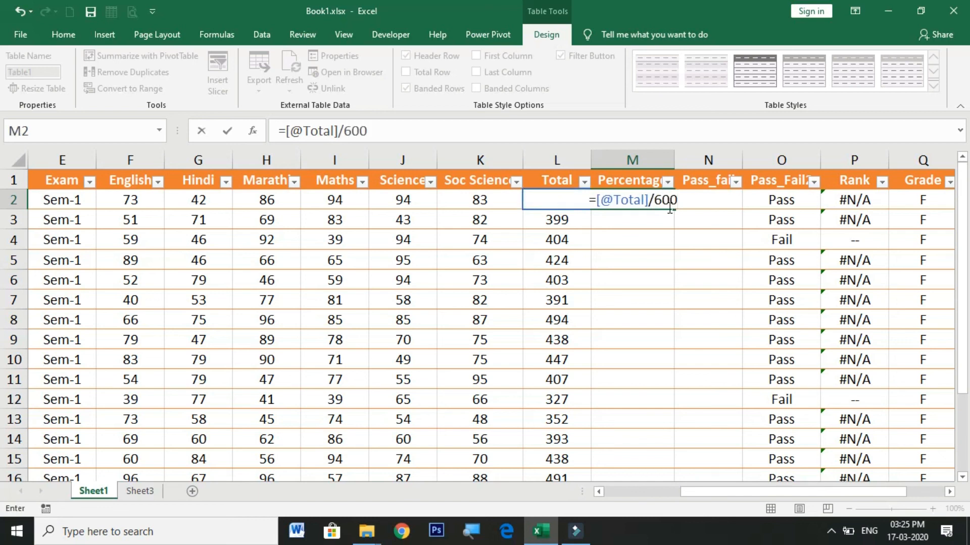
pyautogui.press('Return')
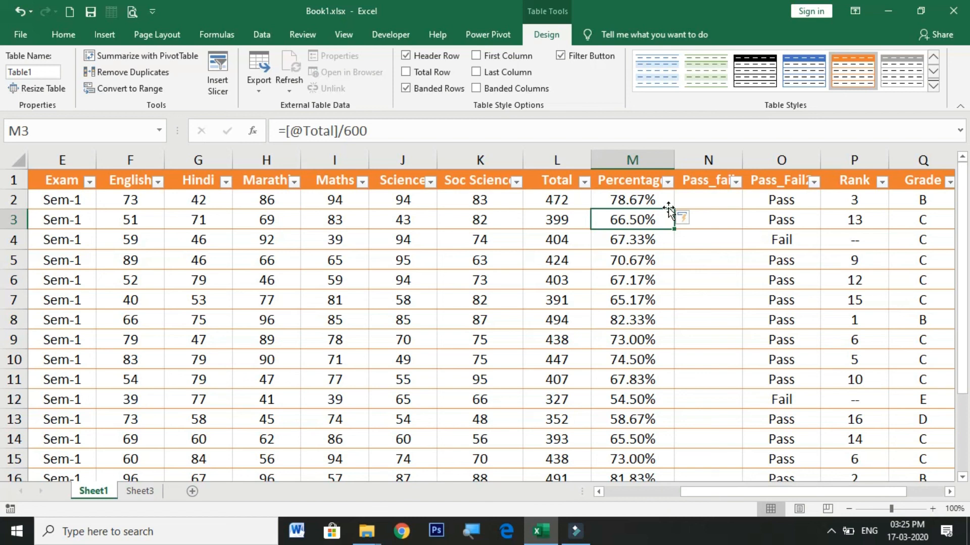
pyautogui.click(557, 198)
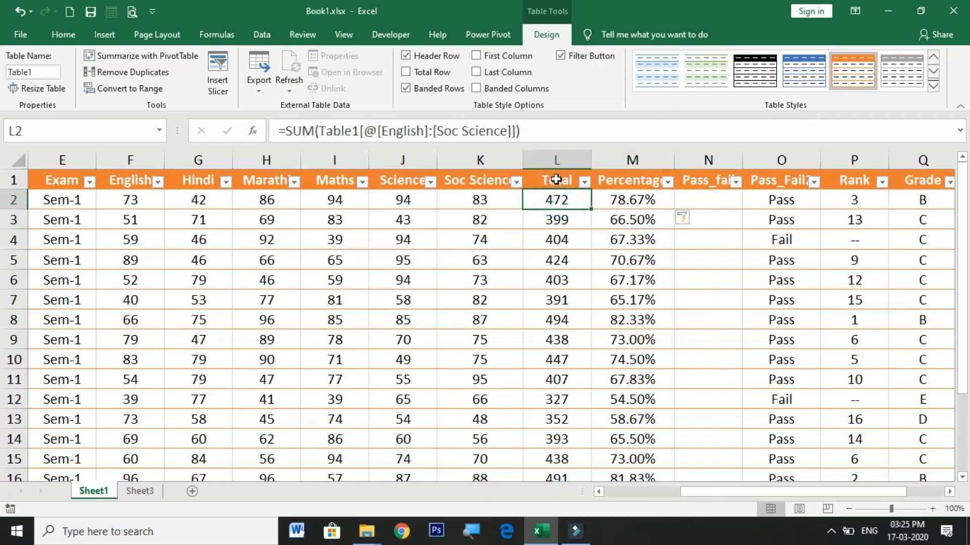
pyautogui.click(631, 199)
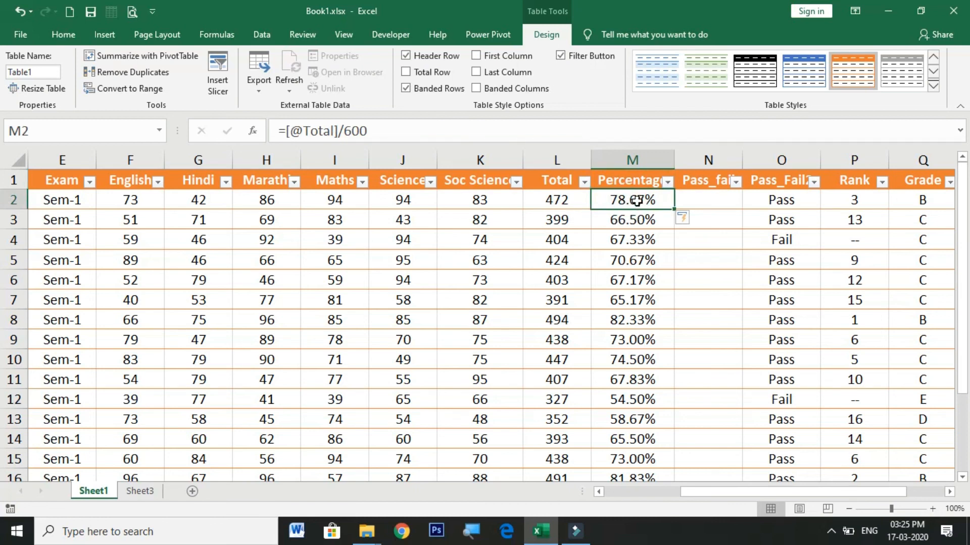
pyautogui.moveTo(557, 200); pyautogui.dragTo(560, 444)
pyautogui.scroll(2, 623, 396)
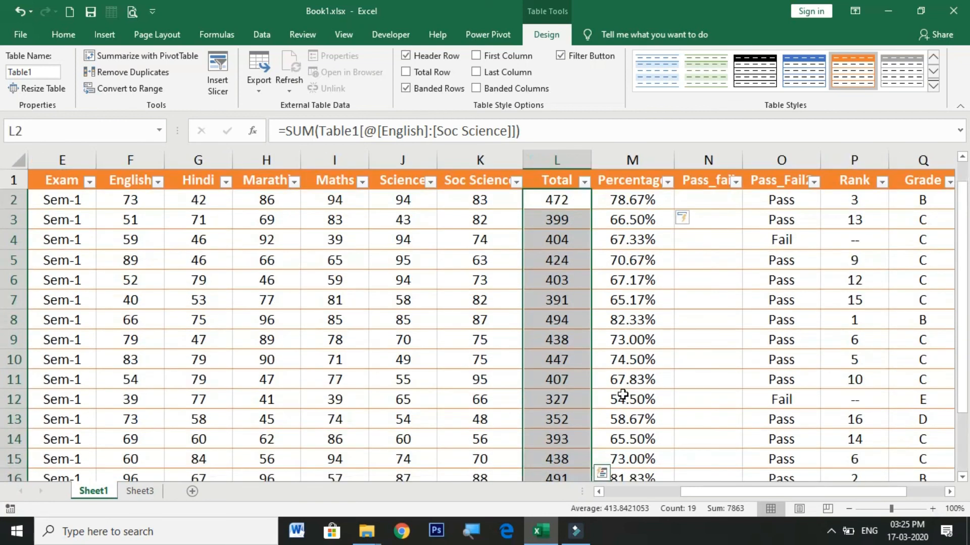
pyautogui.click(641, 202)
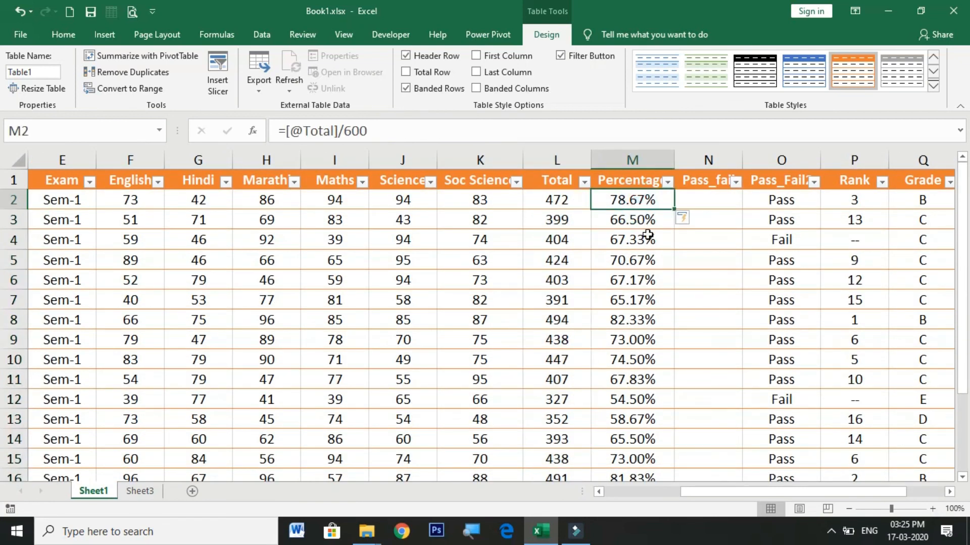
# Step: Enter an IF formula in N2 that returns "Pass" when the row's Percentage is at least 40% and "Fail" otherwise
pyautogui.click(701, 204)
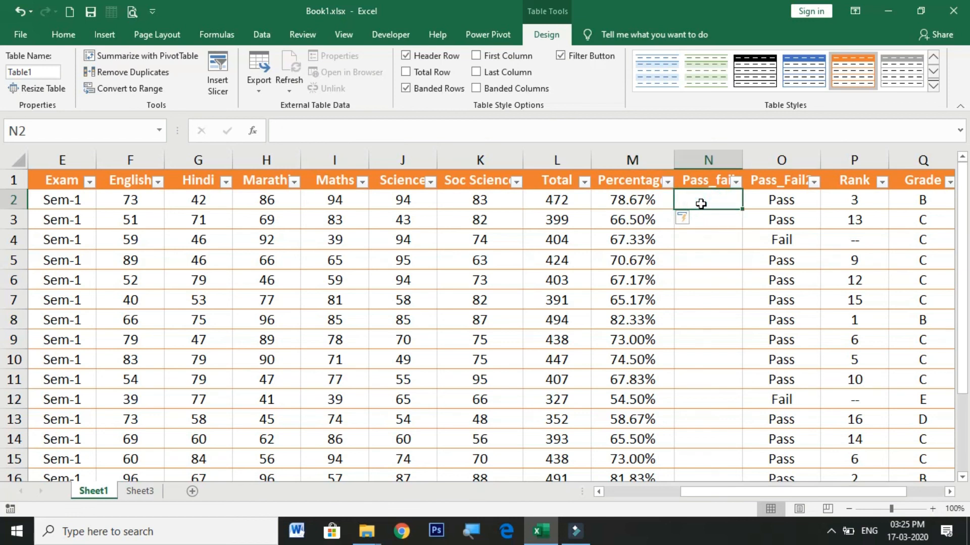
pyautogui.write('=if')
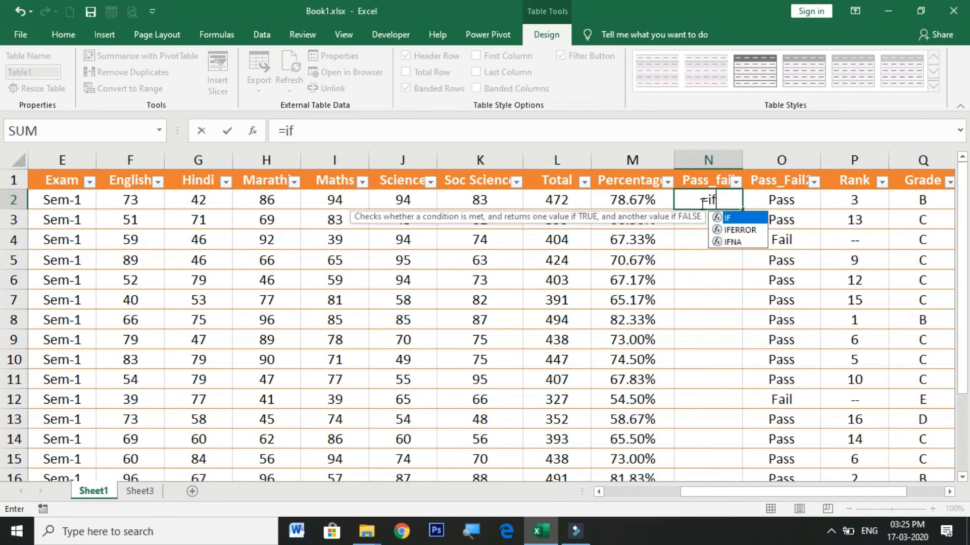
pyautogui.write('(')
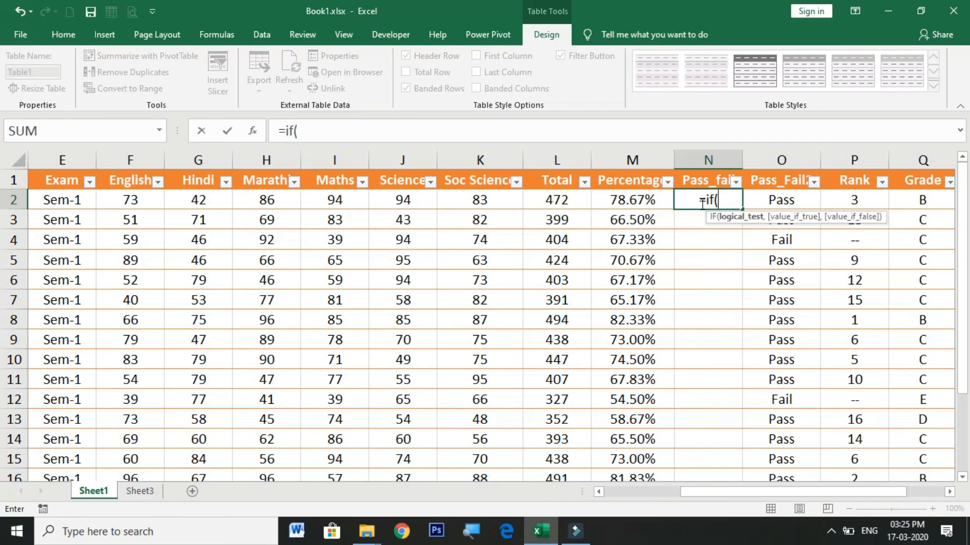
pyautogui.click(629, 198)
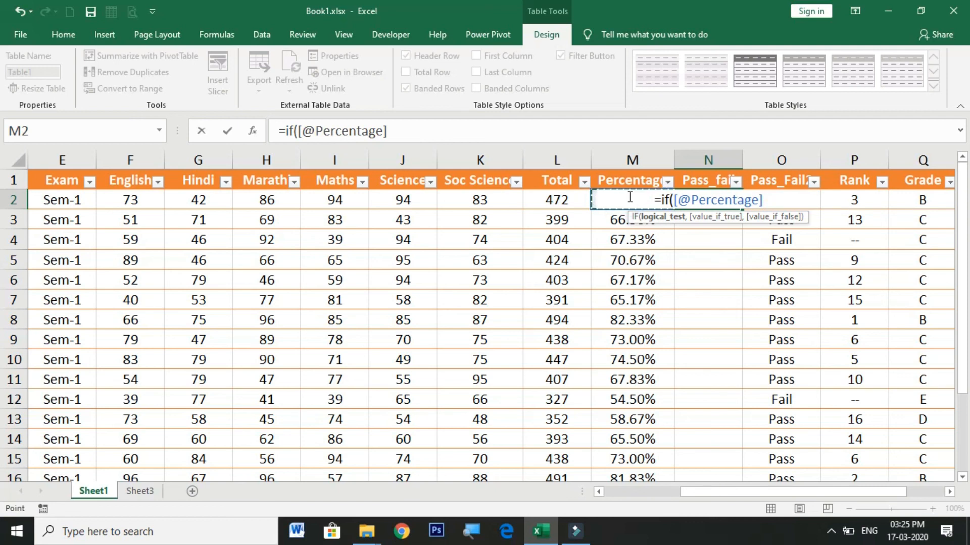
pyautogui.write('>=40')
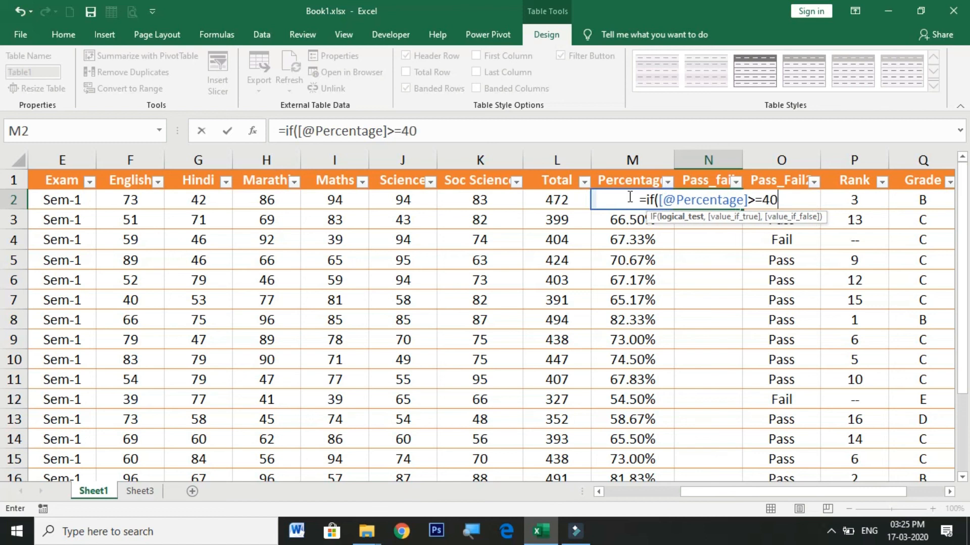
pyautogui.write('%,')
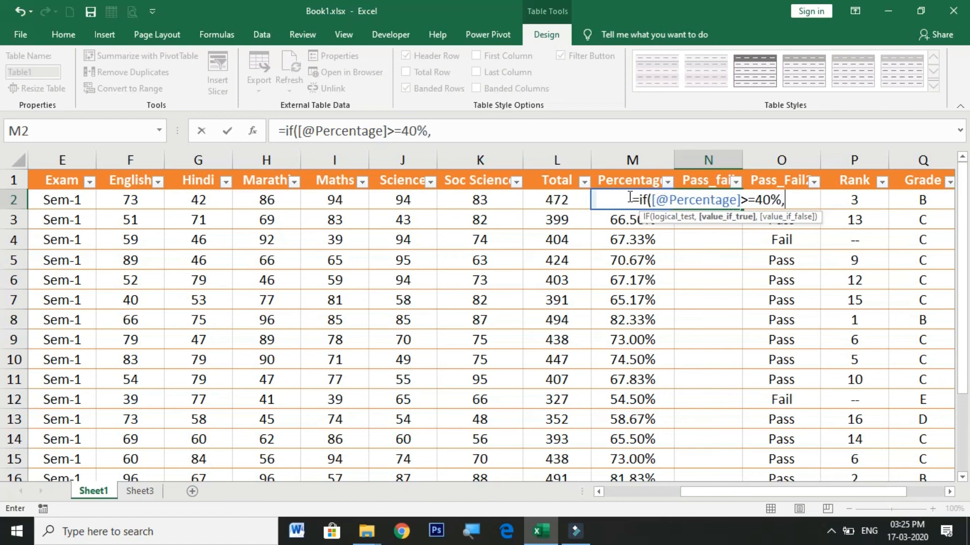
pyautogui.write('"P')
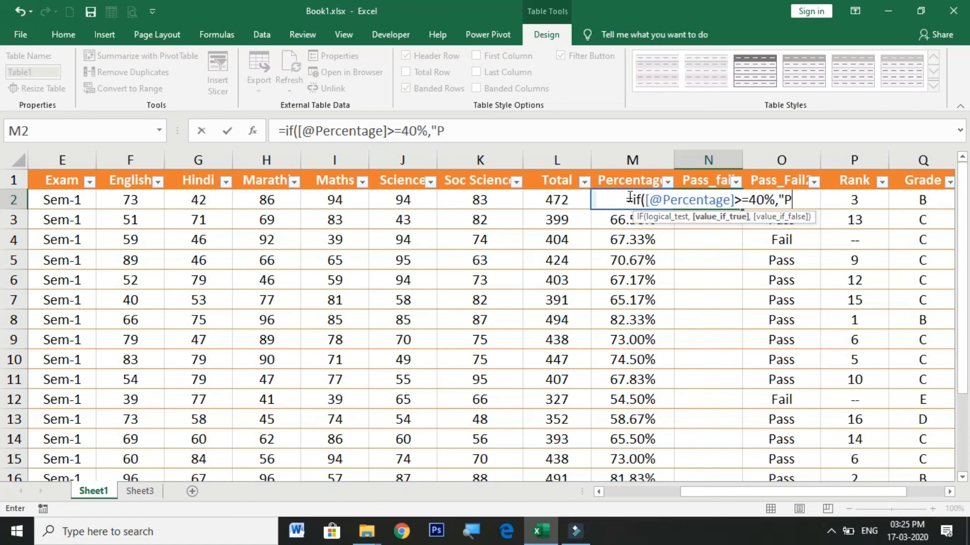
pyautogui.write('ass",')
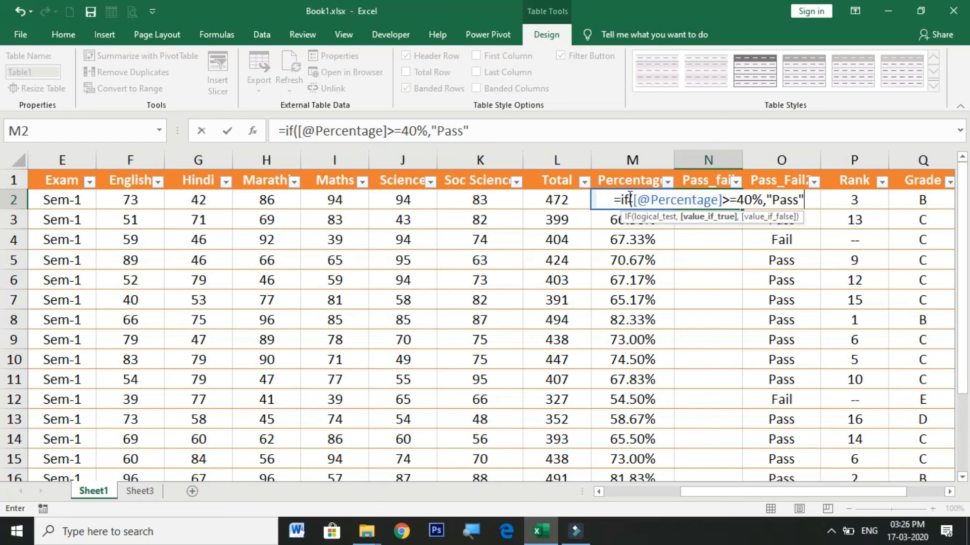
pyautogui.write('"Fail"')
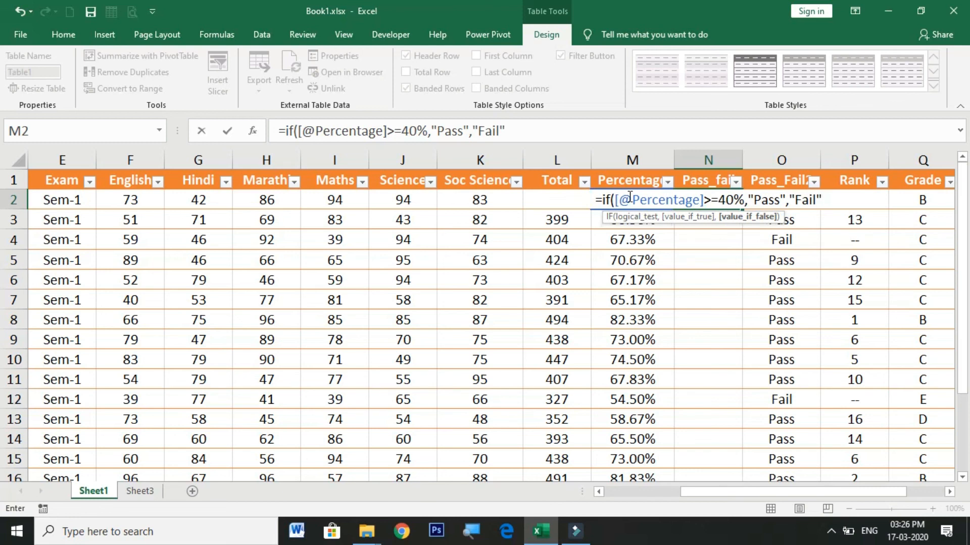
pyautogui.write(')')
pyautogui.press('Return')
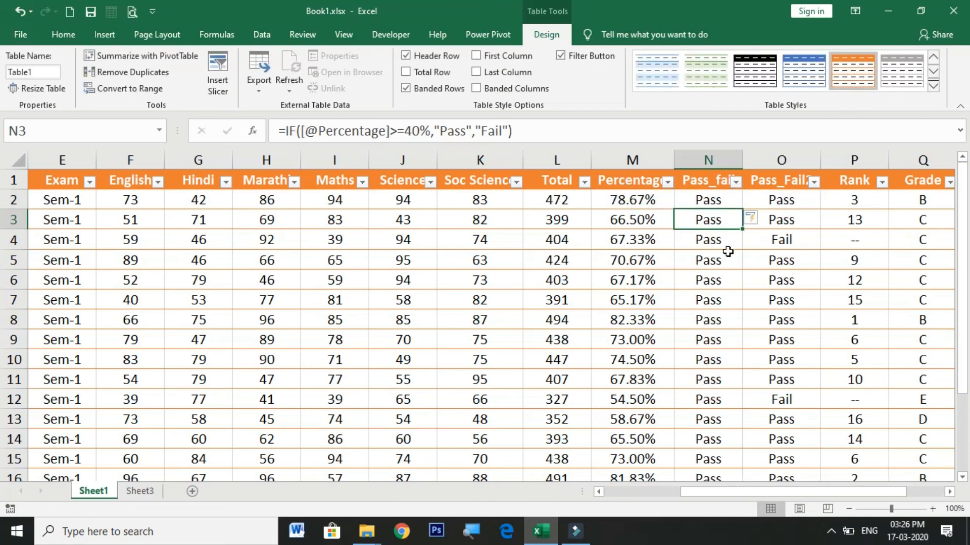
# Step: Clear the formula from cell N5 in the Pass_fail column
pyautogui.click(710, 203)
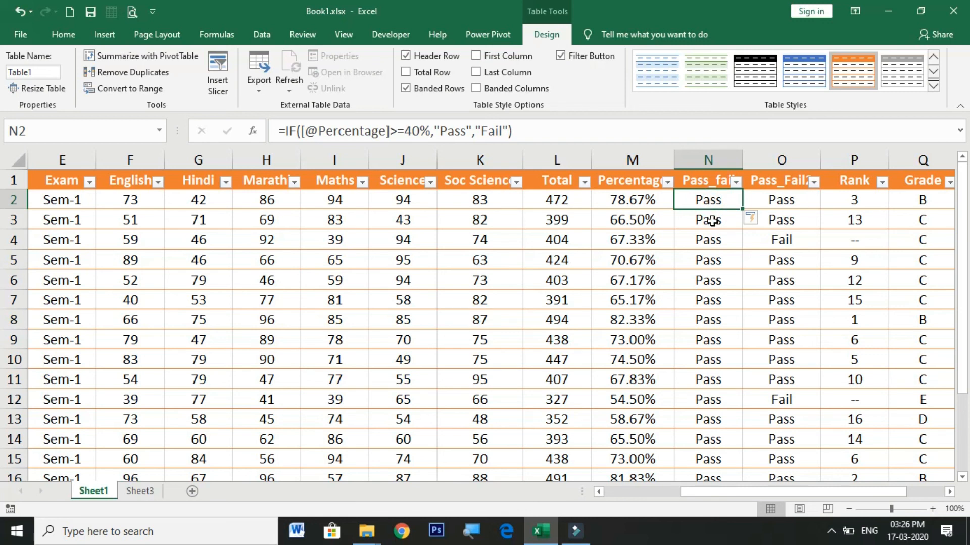
pyautogui.scroll(-4, 714, 207)
pyautogui.scroll(3, 716, 213)
pyautogui.scroll(1, 716, 214)
pyautogui.click(700, 259)
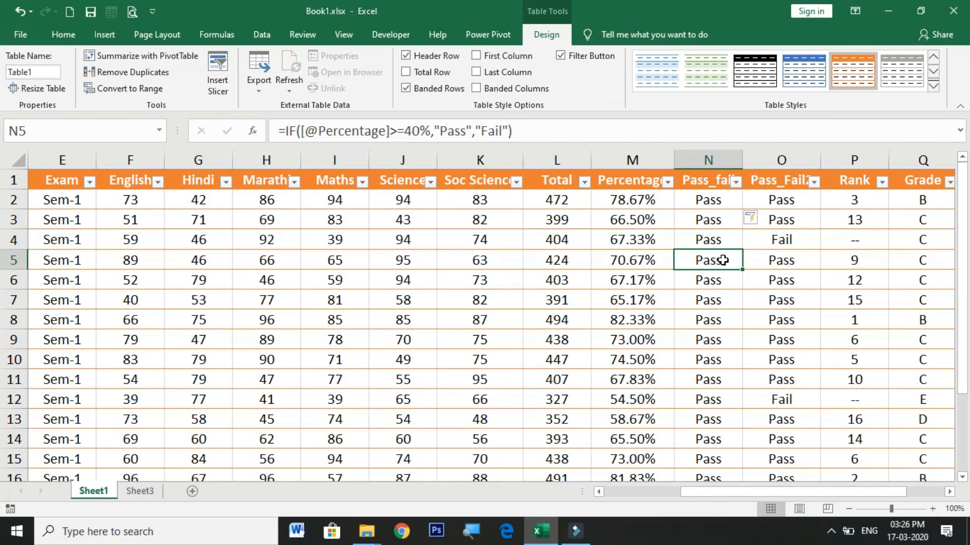
pyautogui.press('BackSpace')
pyautogui.press('Return')
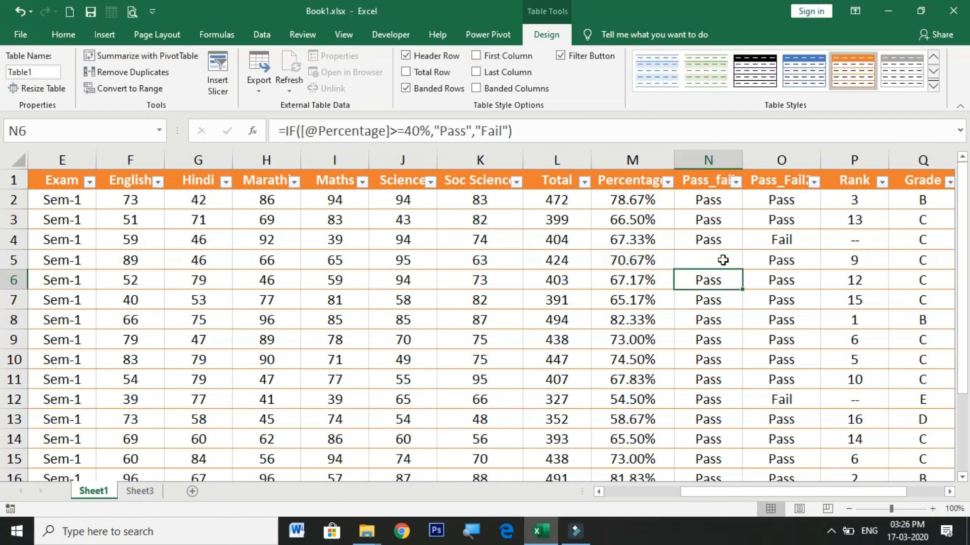
# Step: Fill the Pass_fail formula from N4 down into N5
pyautogui.click(713, 298)
pyautogui.click(716, 246)
pyautogui.click(716, 259)
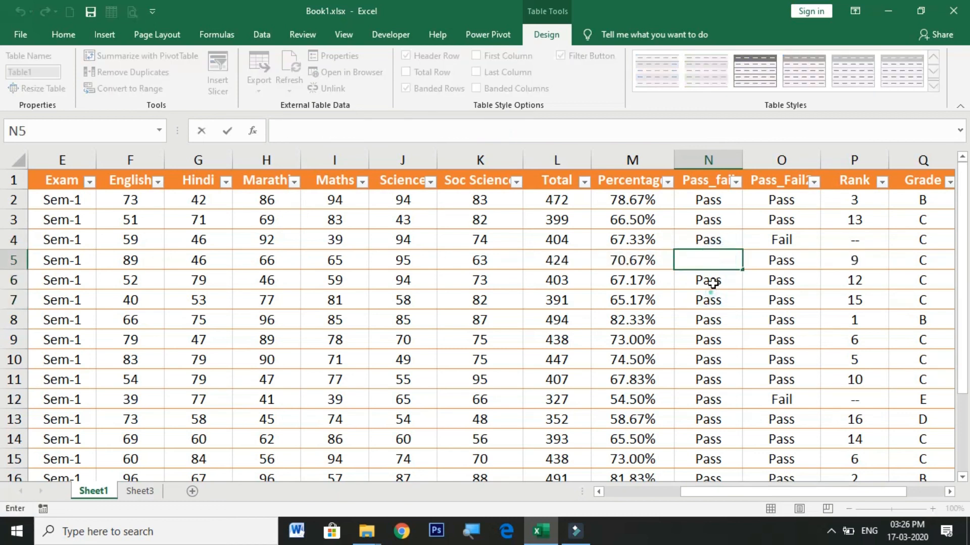
pyautogui.click(715, 240)
pyautogui.moveTo(743, 251); pyautogui.dragTo(743, 267)
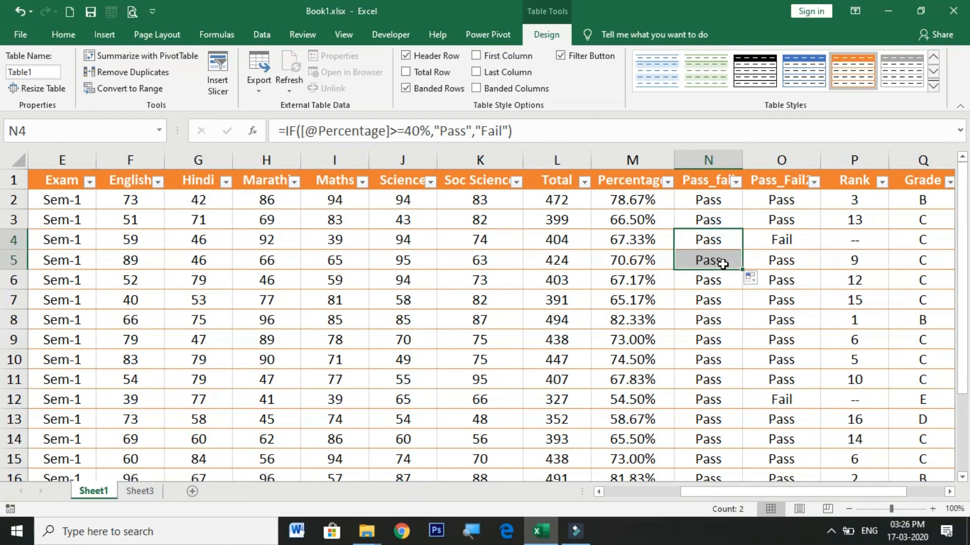
# Step: Change the pass threshold in N5's IF formula to 50% and check the formulas in the other Pass_fail rows
pyautogui.doubleClick(725, 260)
pyautogui.click(725, 262)
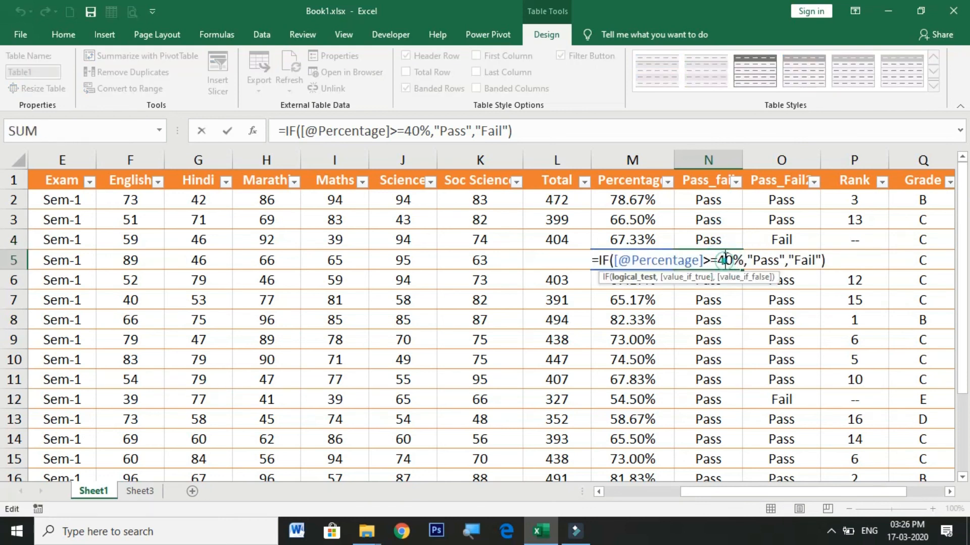
pyautogui.press('BackSpace')
pyautogui.write('5')
pyautogui.press('BackSpace')
pyautogui.write('5')
pyautogui.press('Return')
pyautogui.click(721, 262)
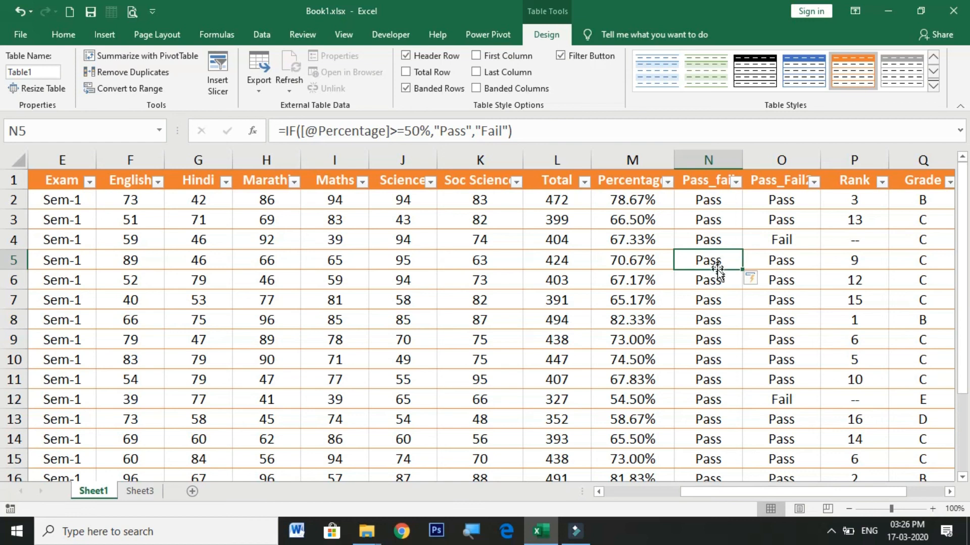
pyautogui.click(714, 281)
pyautogui.click(715, 263)
pyautogui.click(714, 323)
pyautogui.click(708, 414)
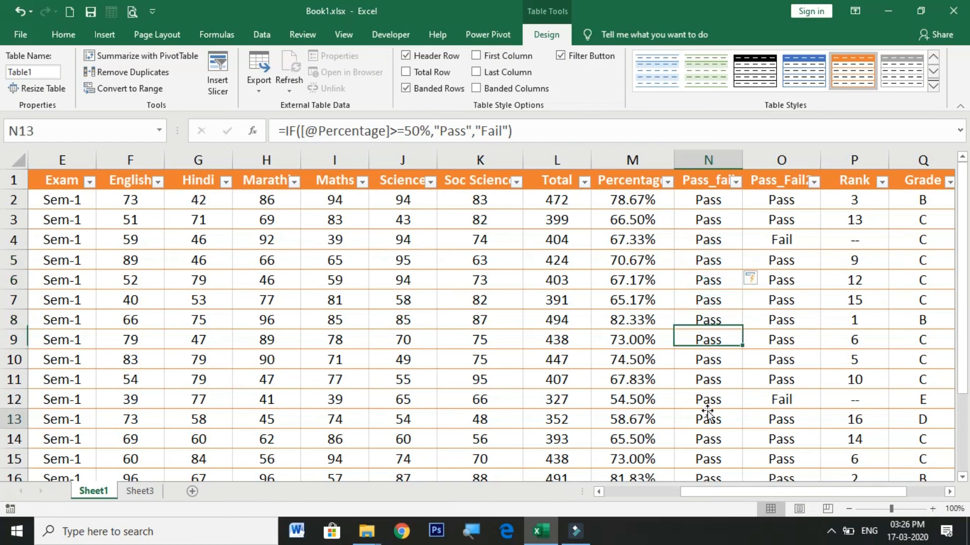
# Step: Set the pass threshold in N11's IF formula to 40% and check the formula at the start of the Pass_fail column
pyautogui.doubleClick(723, 382)
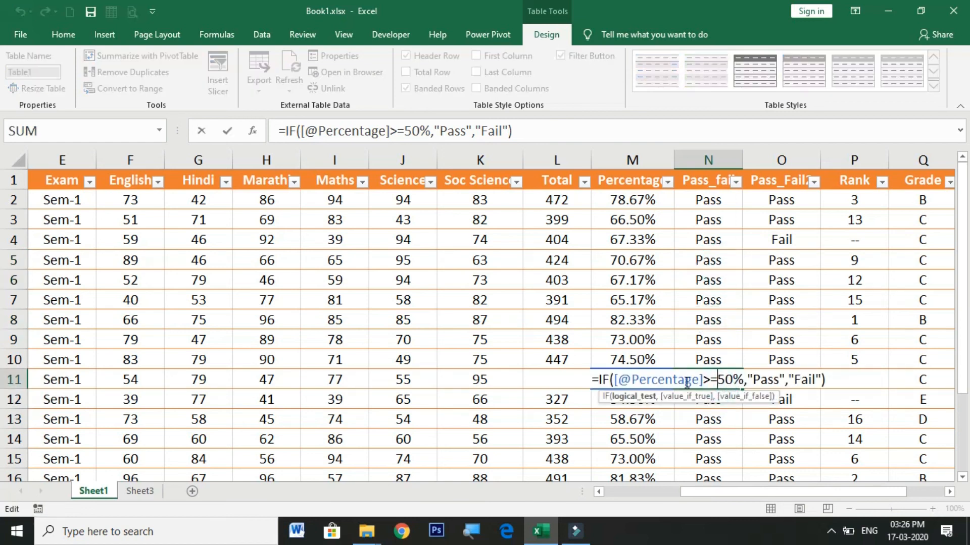
pyautogui.click(725, 380)
pyautogui.press('BackSpace')
pyautogui.write('4')
pyautogui.press('Return')
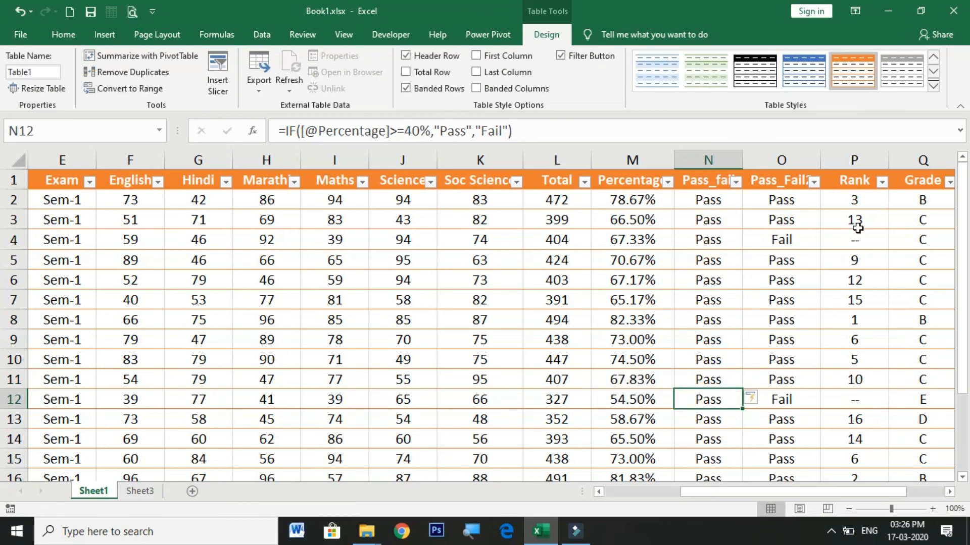
pyautogui.click(720, 204)
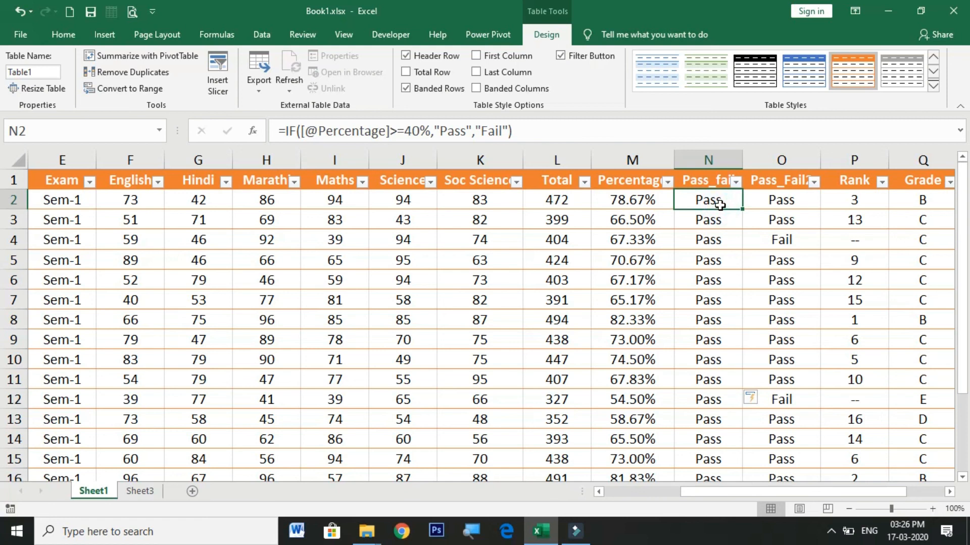
pyautogui.scroll(-5, 720, 203)
pyautogui.scroll(5, 719, 202)
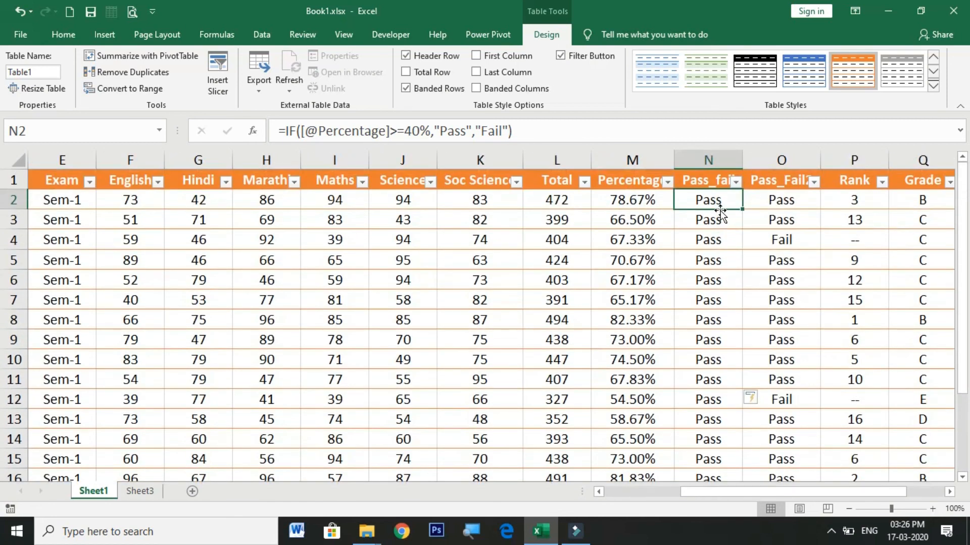